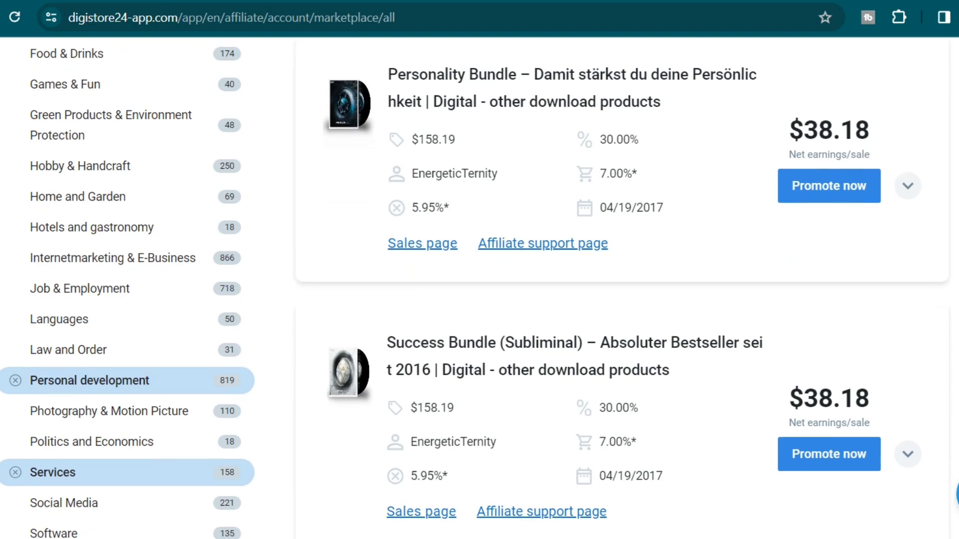
Step: Look through the marketplace offers filtered to Personal development and Services, ending at the first listing
scroll(479, 287, down, 15)
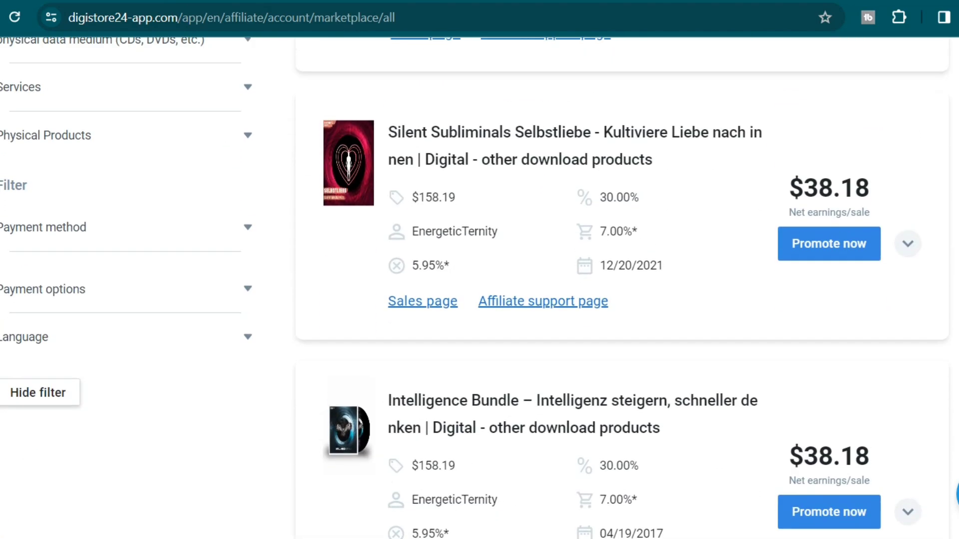
scroll(480, 287, up, 15)
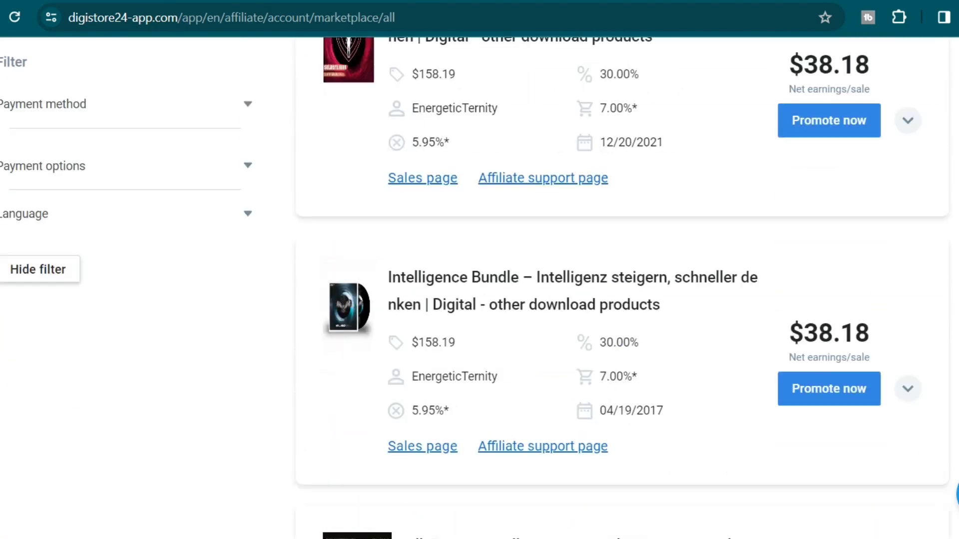
scroll(479, 287, up, 2)
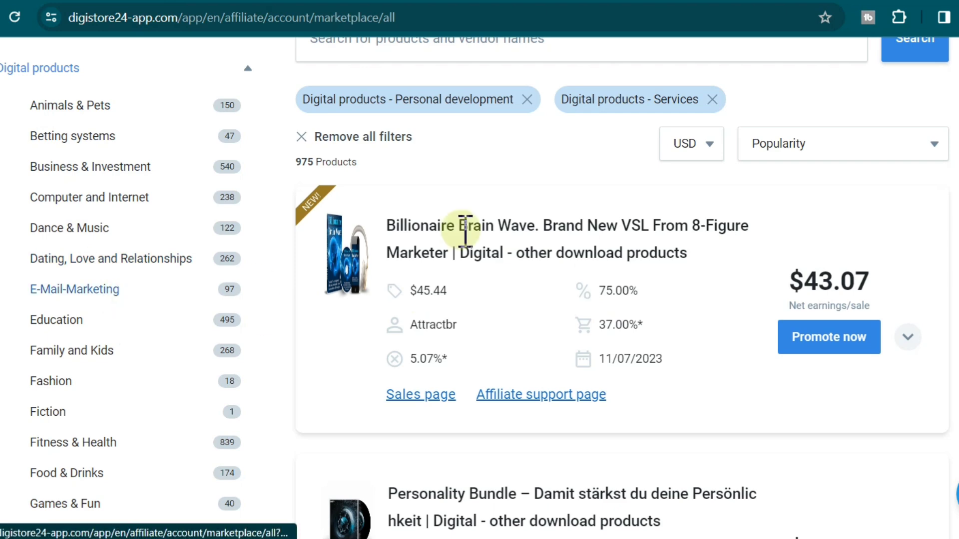
scroll(480, 288, up, 3)
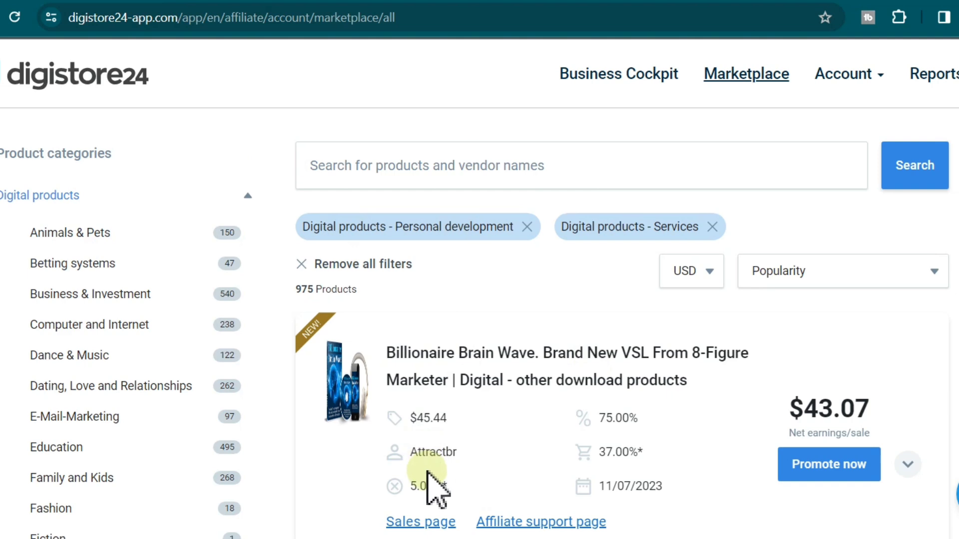
Step: Go to amazon.com
click(195, 7)
text(amazon.com)
key(Return)
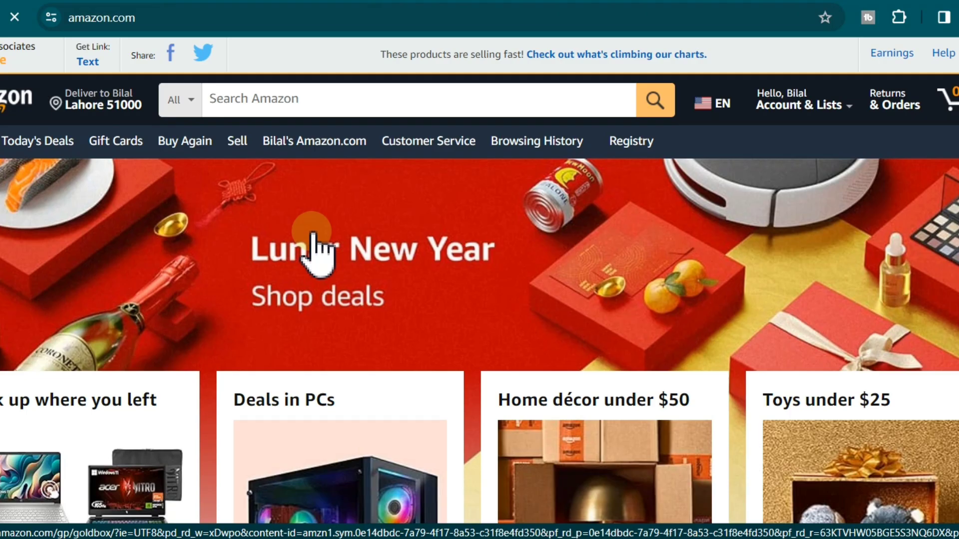
Step: Open the product page of the HP touchscreen laptop among the homepage items related to viewed products
scroll(479, 288, down, 1)
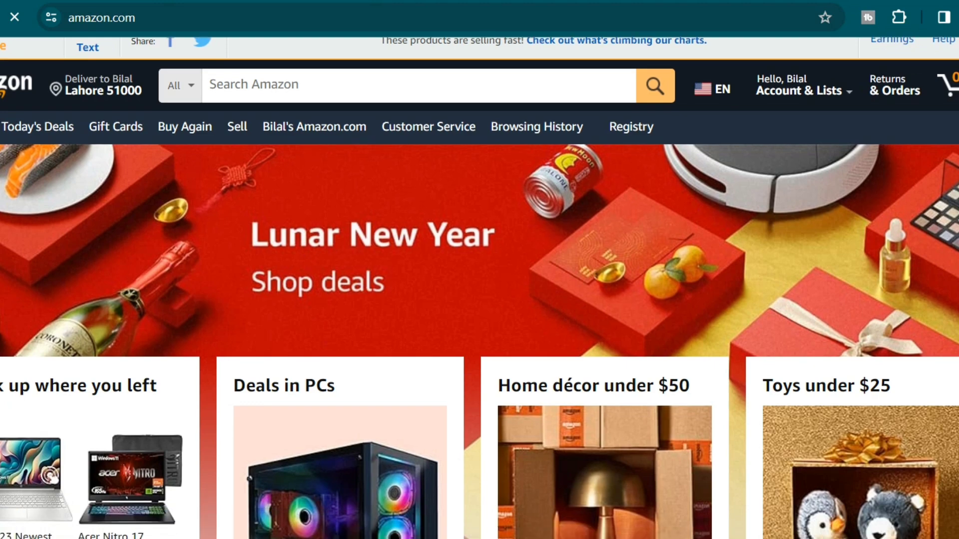
scroll(479, 287, down, 3)
scroll(479, 287, down, 3)
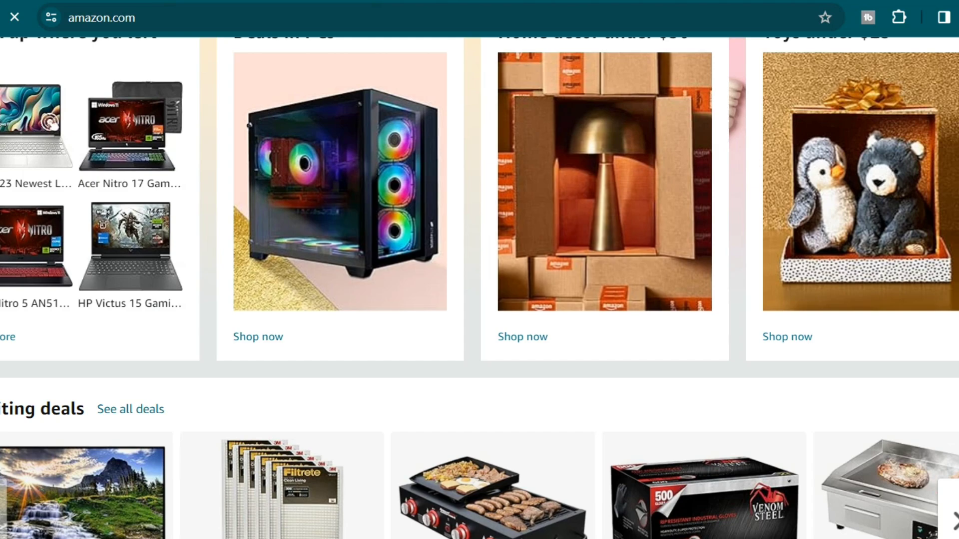
scroll(479, 287, down, 15)
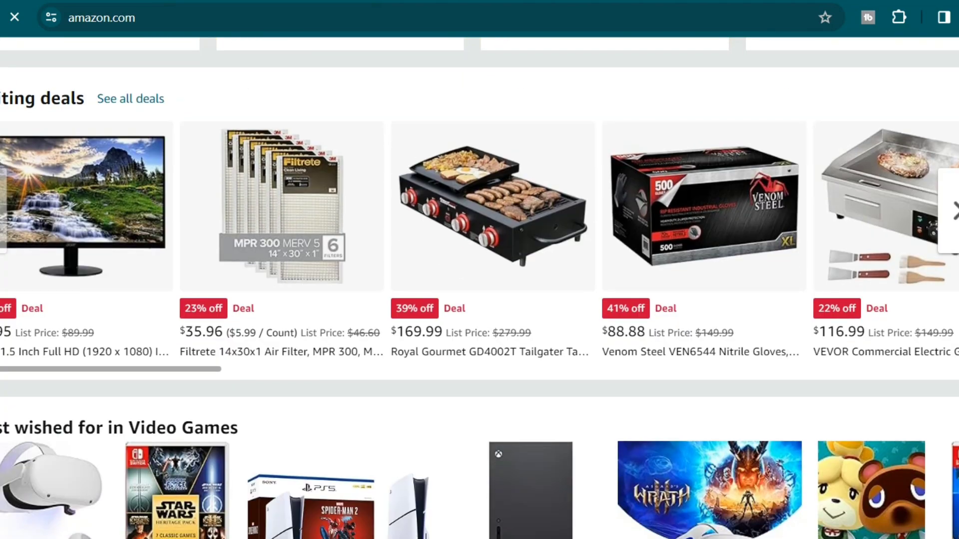
scroll(479, 287, down, 13)
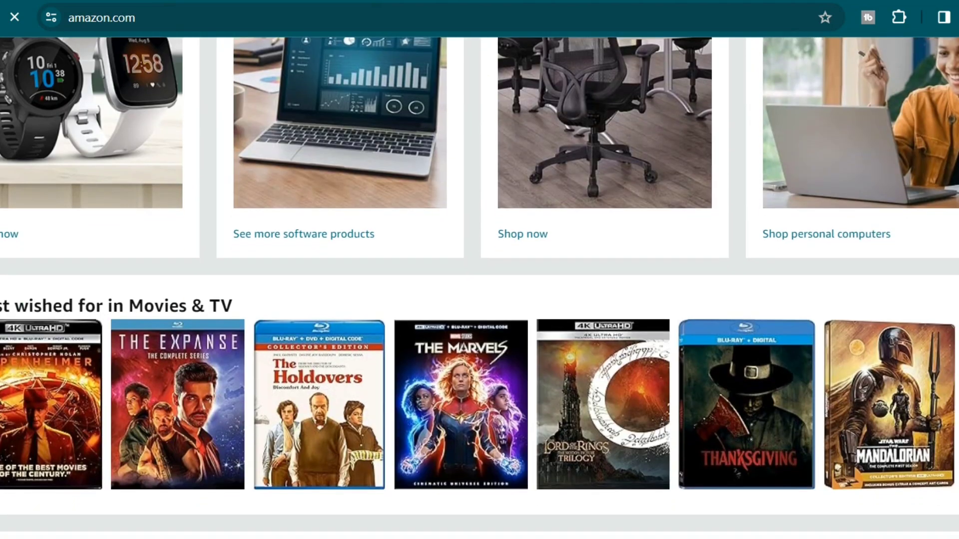
scroll(480, 288, down, 4)
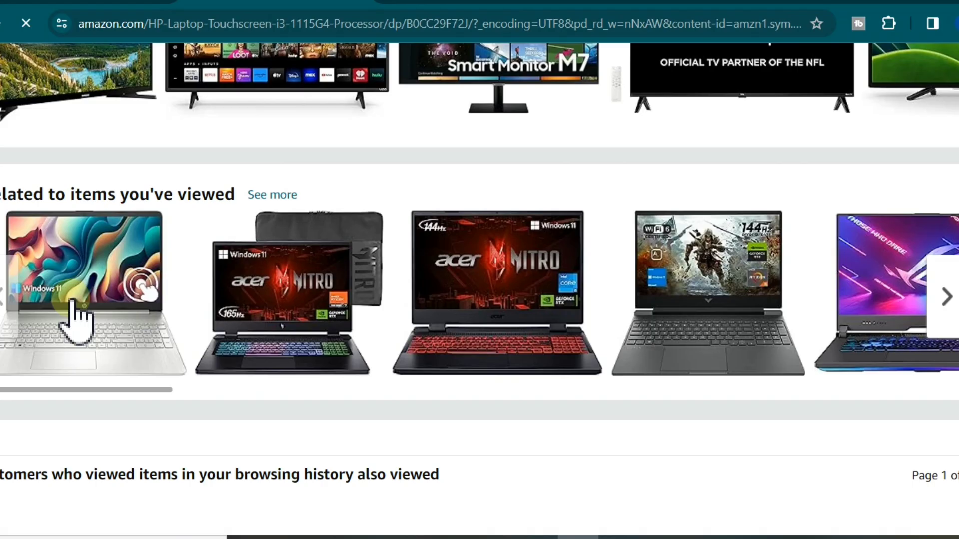
click(71, 300)
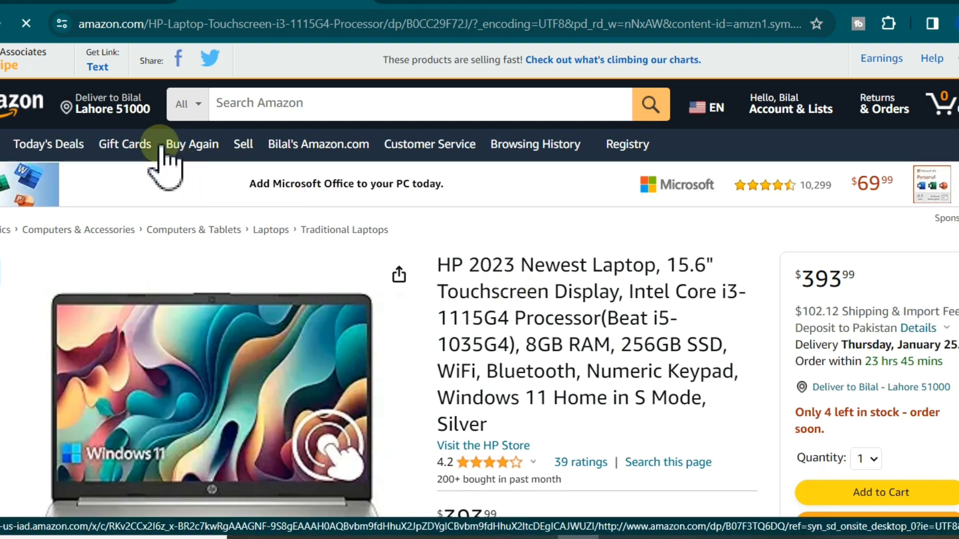
Step: Generate a short text affiliate link for the HP laptop page and copy it
click(97, 67)
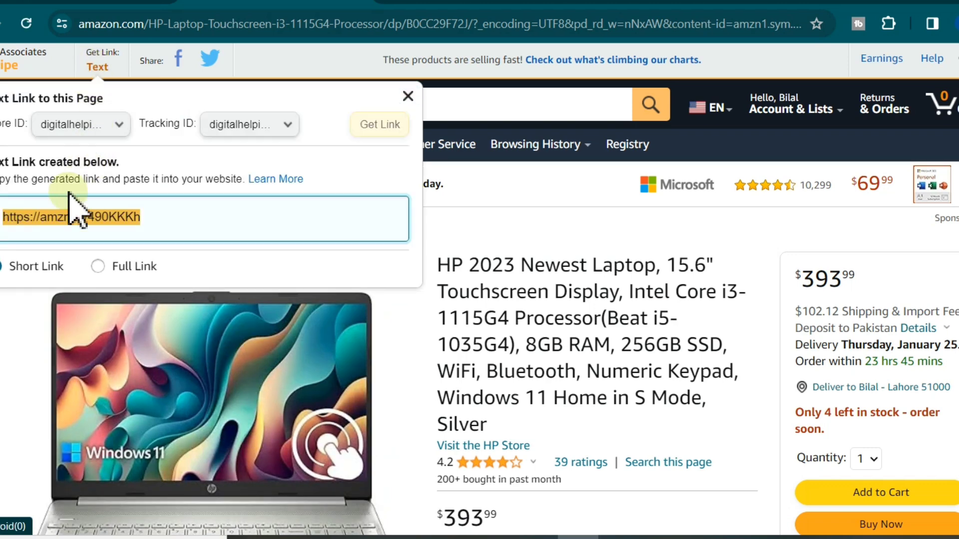
right_click(68, 214)
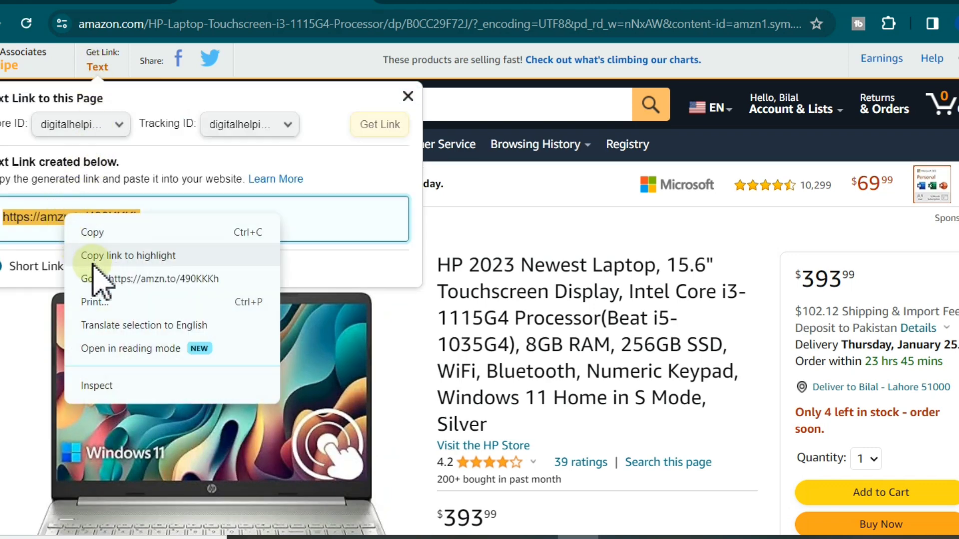
click(120, 233)
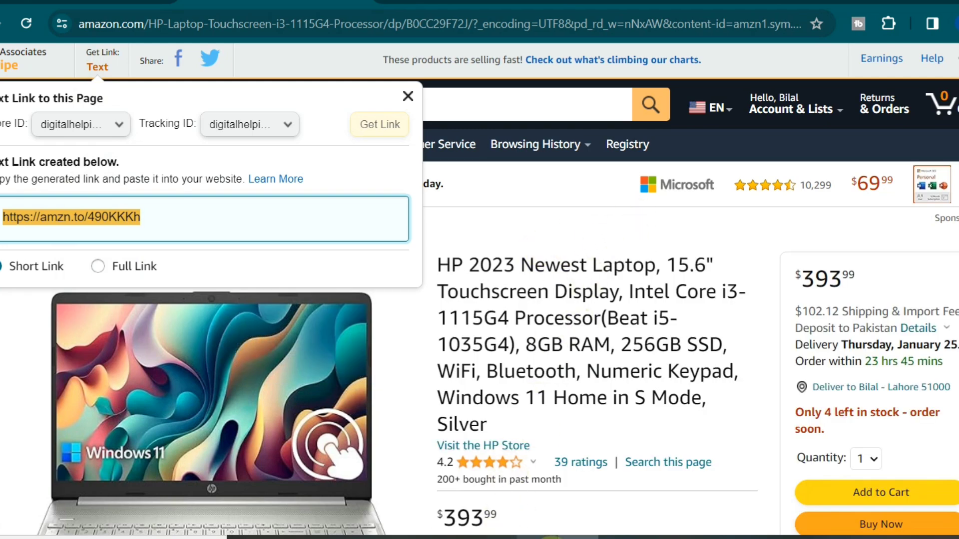
Step: Switch to the browser window with the Google results for "hocus website builder" and open the main Hocoos AI Website Builder site
mouse_move(549, 537)
click(520, 483)
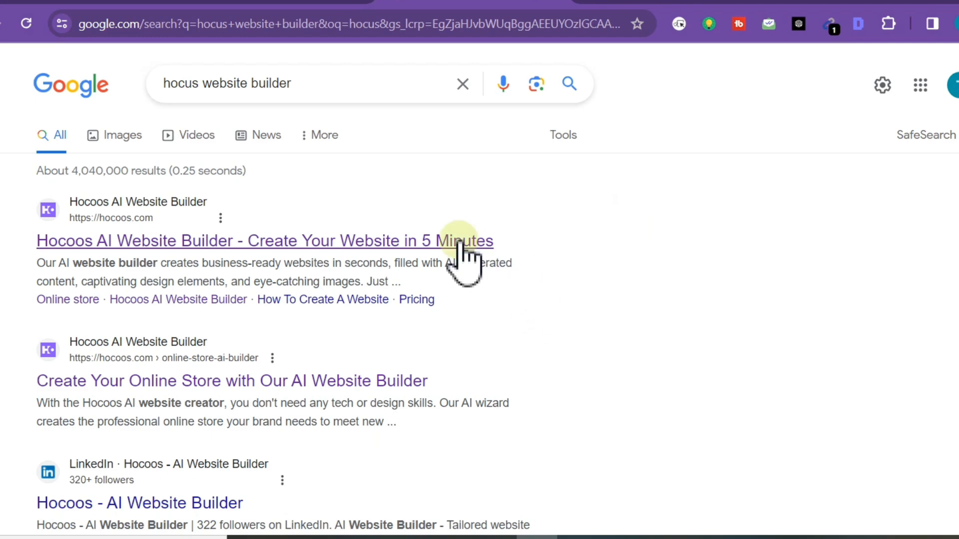
click(433, 242)
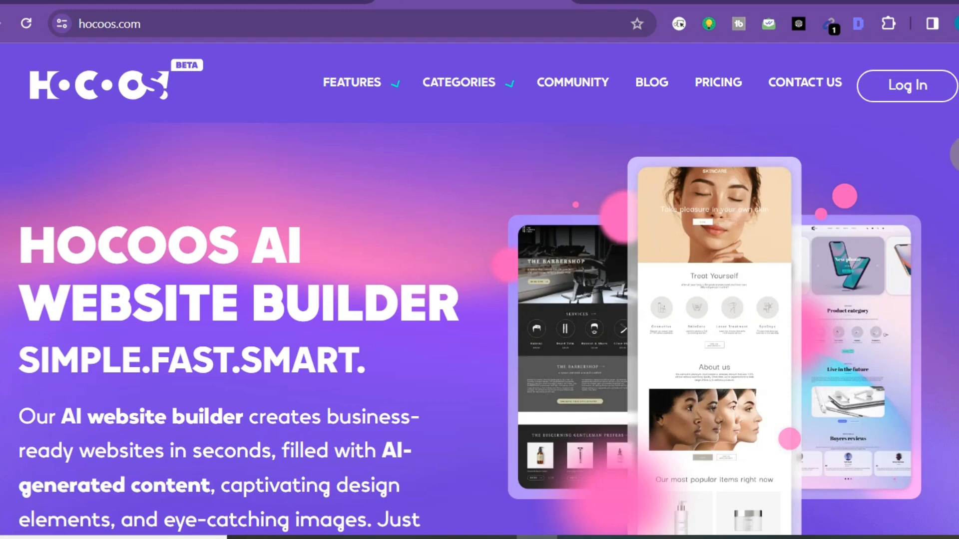
Step: Review the Hocoos homepage and open the account creation form with its email and password fields
scroll(480, 329, down, 20)
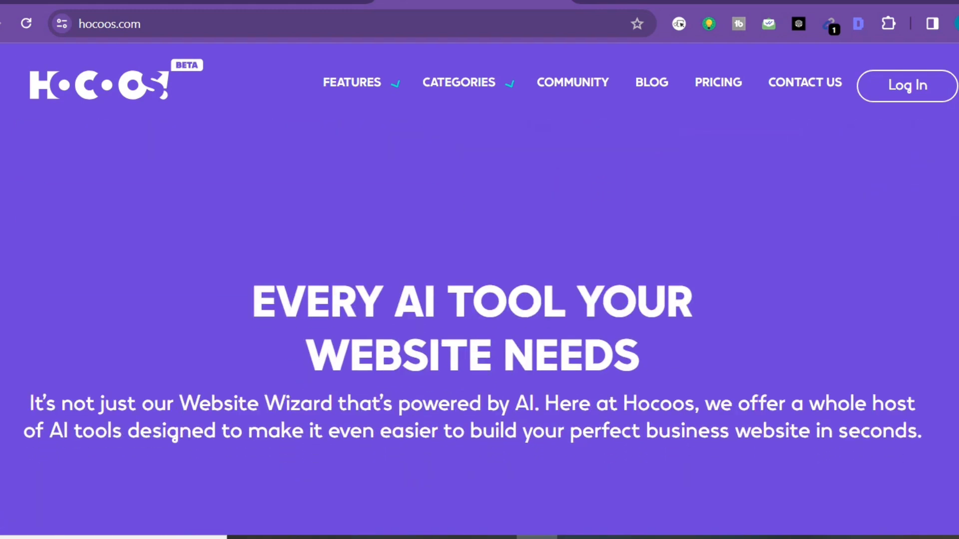
scroll(479, 330, down, 20)
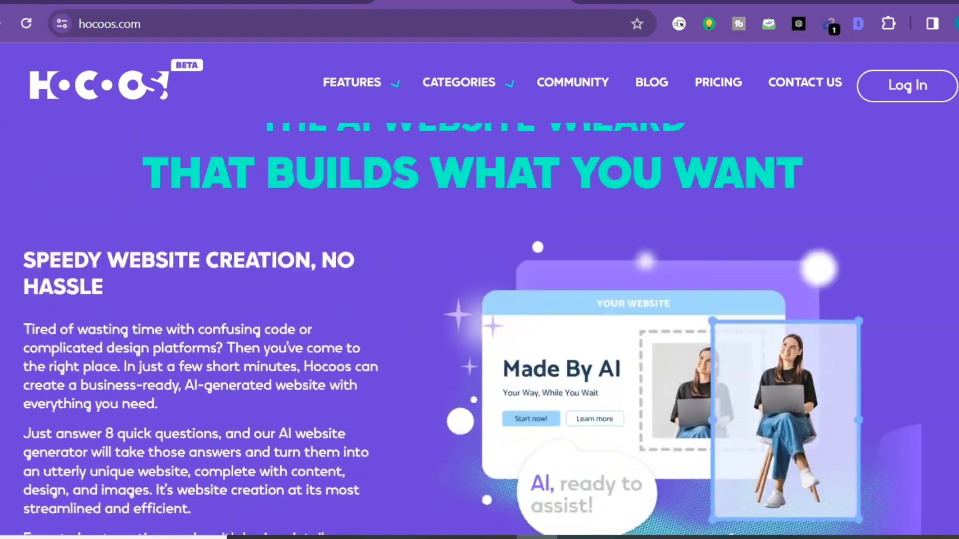
scroll(479, 329, down, 20)
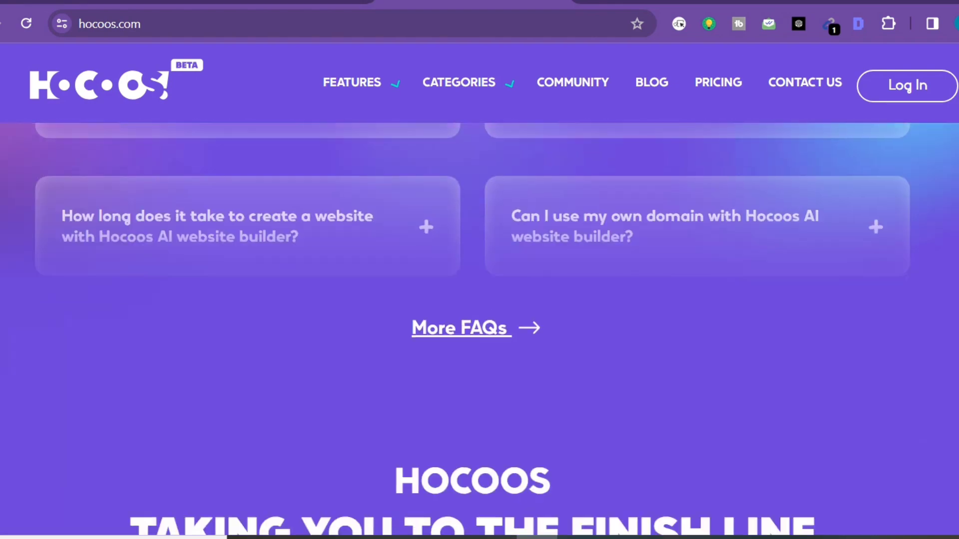
scroll(910, 143, up, 20)
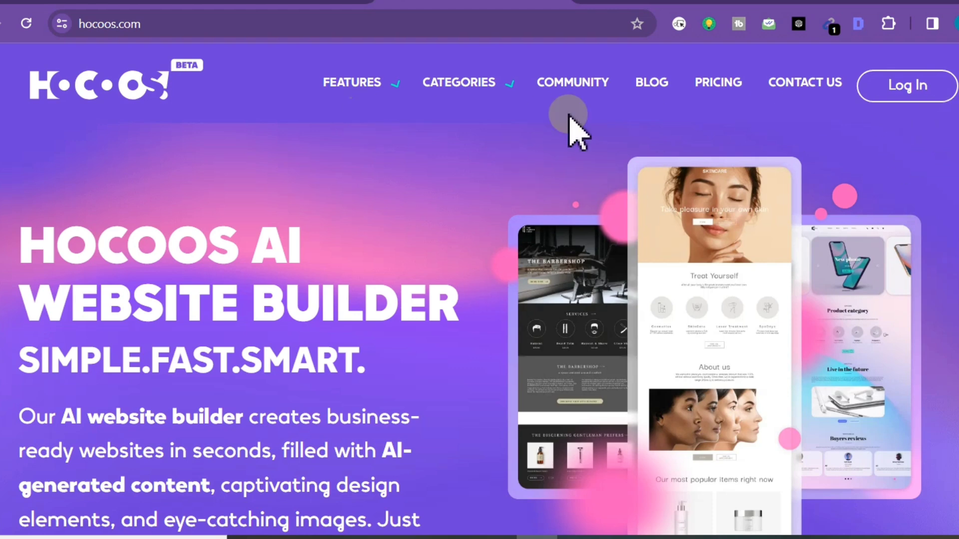
click(927, 96)
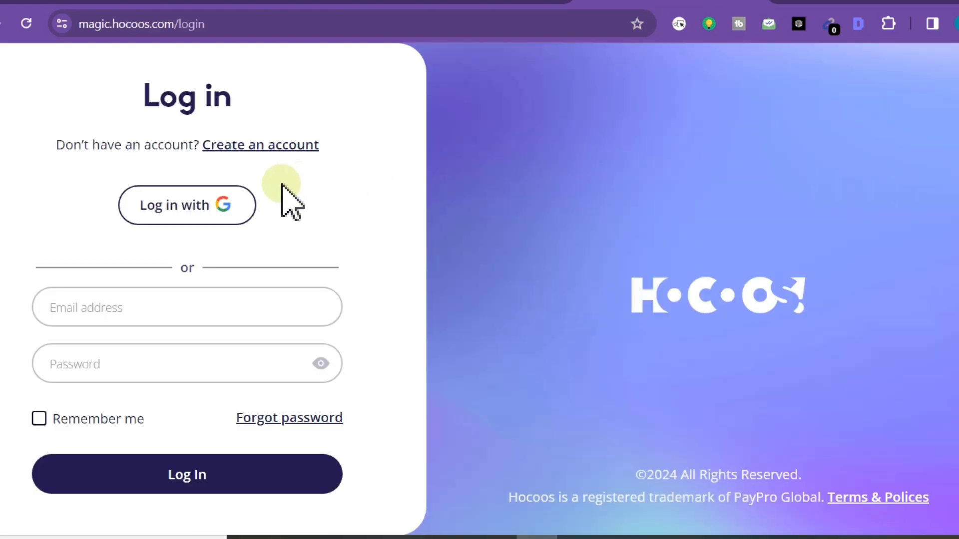
click(269, 146)
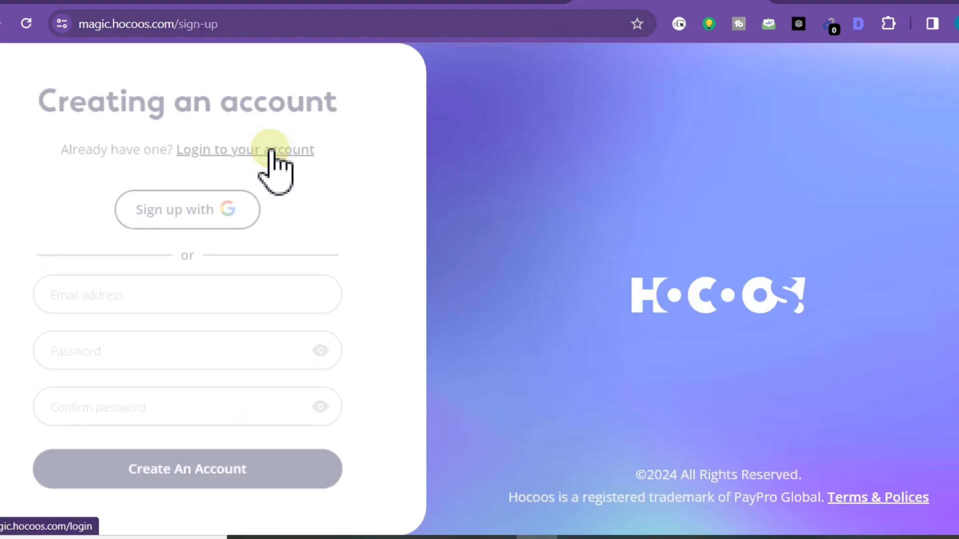
click(70, 307)
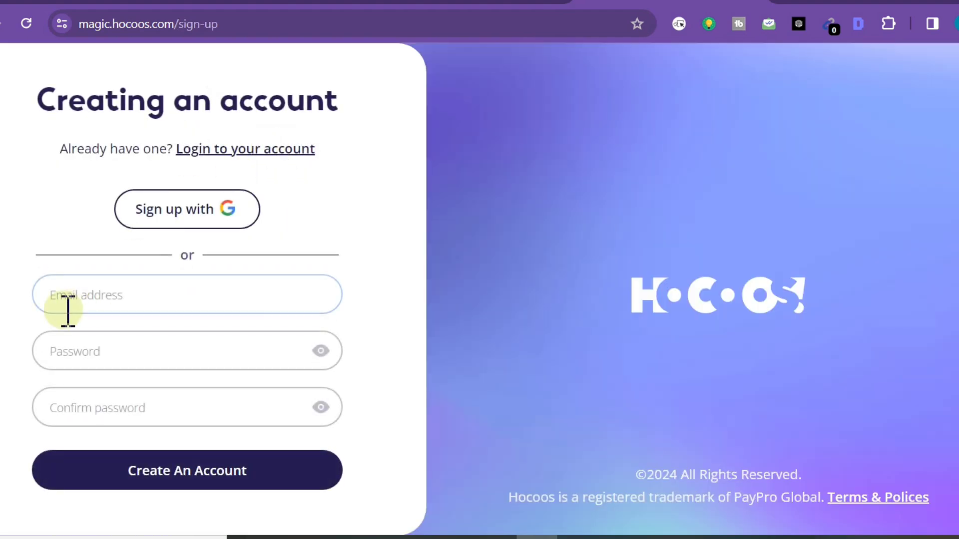
click(111, 343)
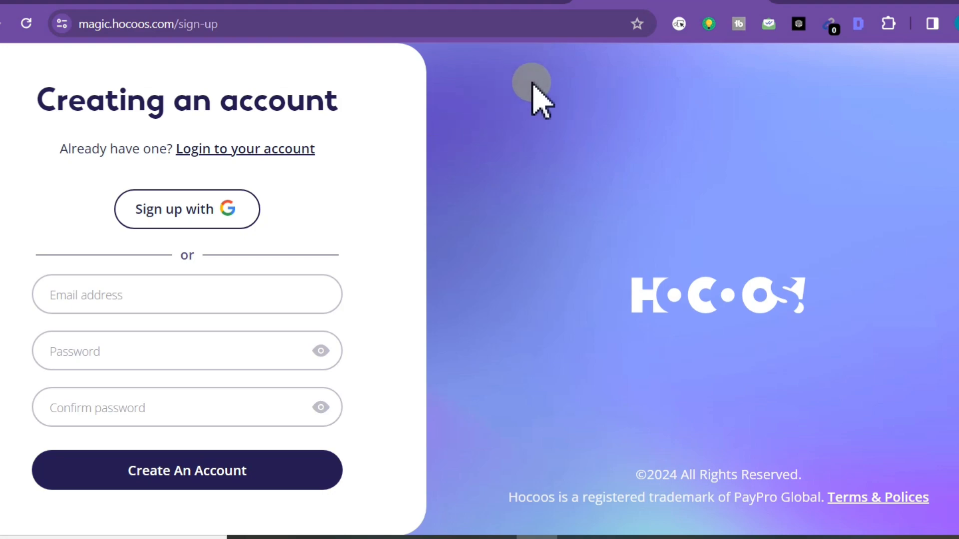
Step: Switch to the Hocoos site editor, view the custom domain options and close them
click(512, 3)
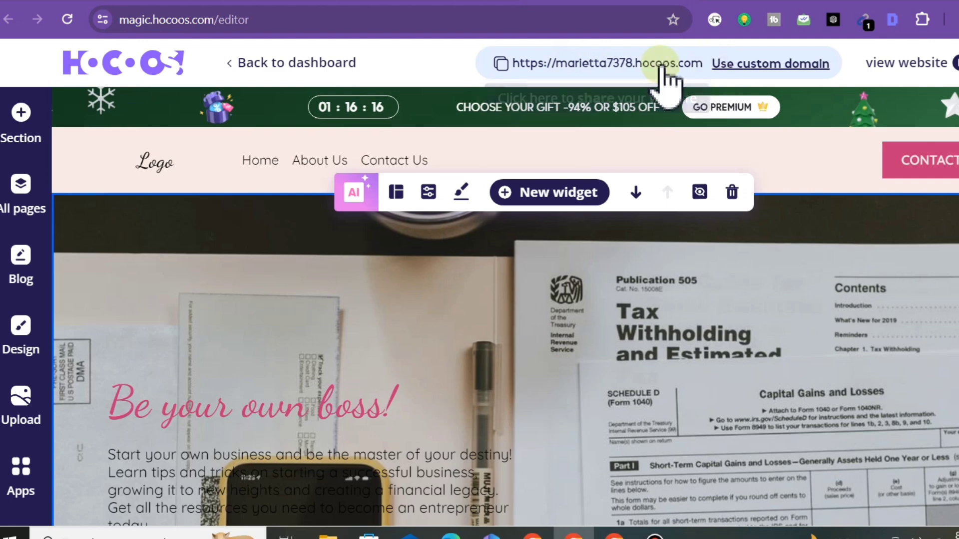
click(802, 65)
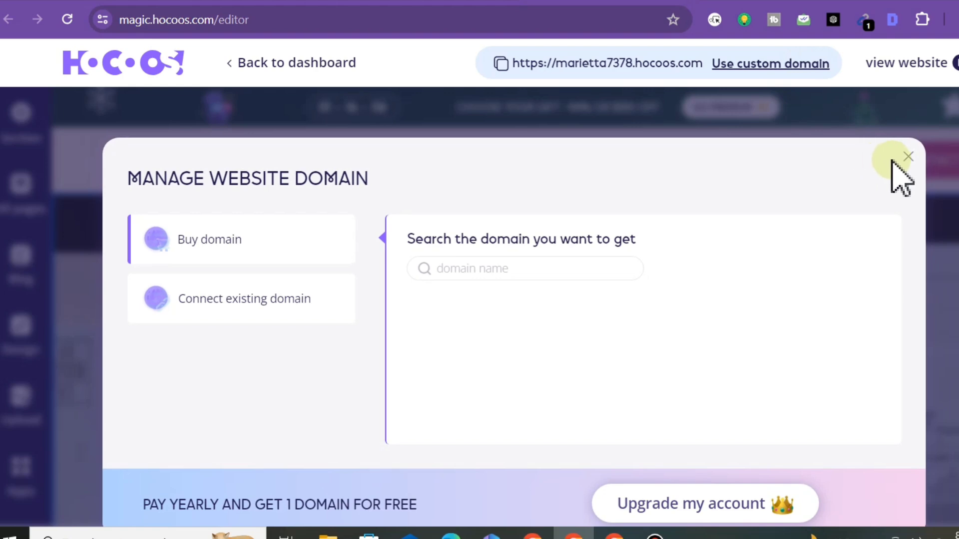
click(908, 157)
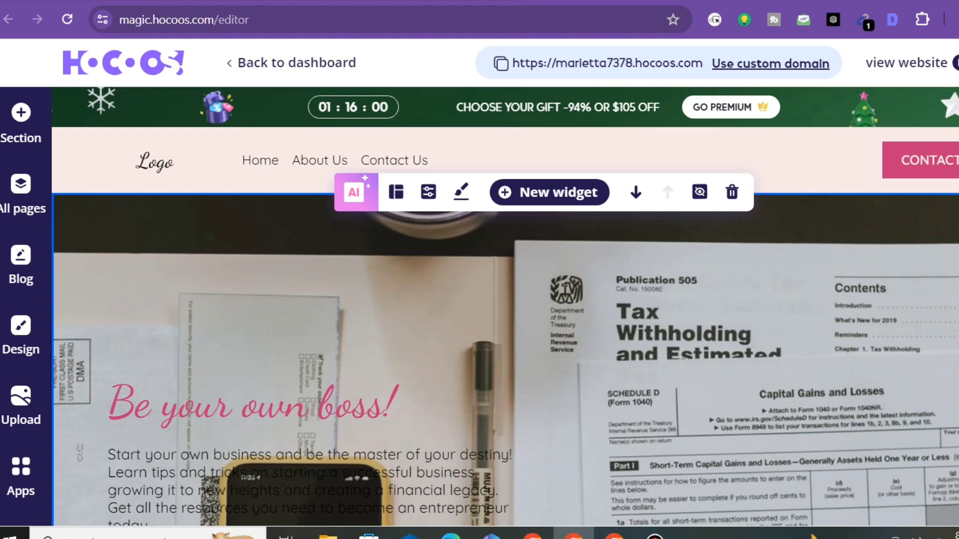
Step: Change the text colour of the paragraph under the "Be your own boss!" heading to pink
scroll(505, 307, down, 15)
scroll(505, 307, down, 10)
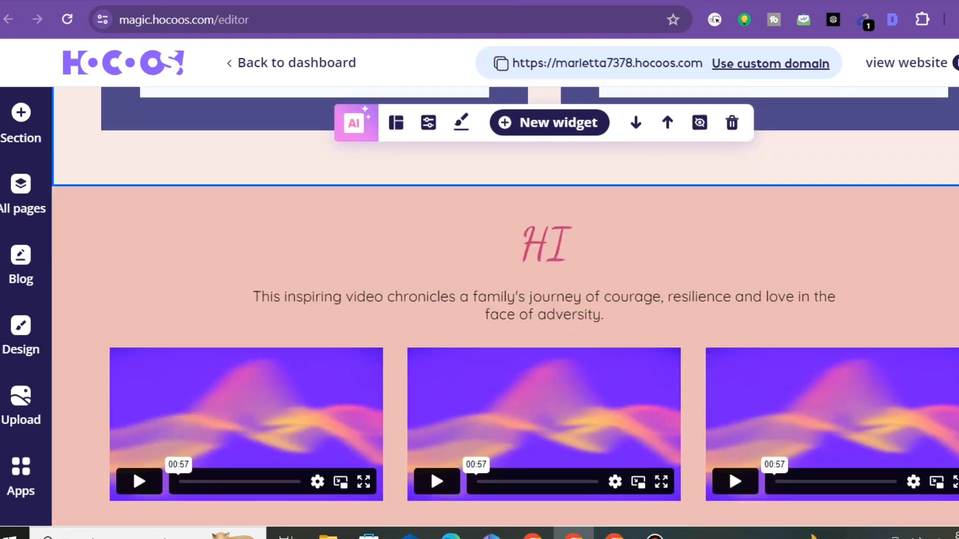
scroll(505, 307, down, 3)
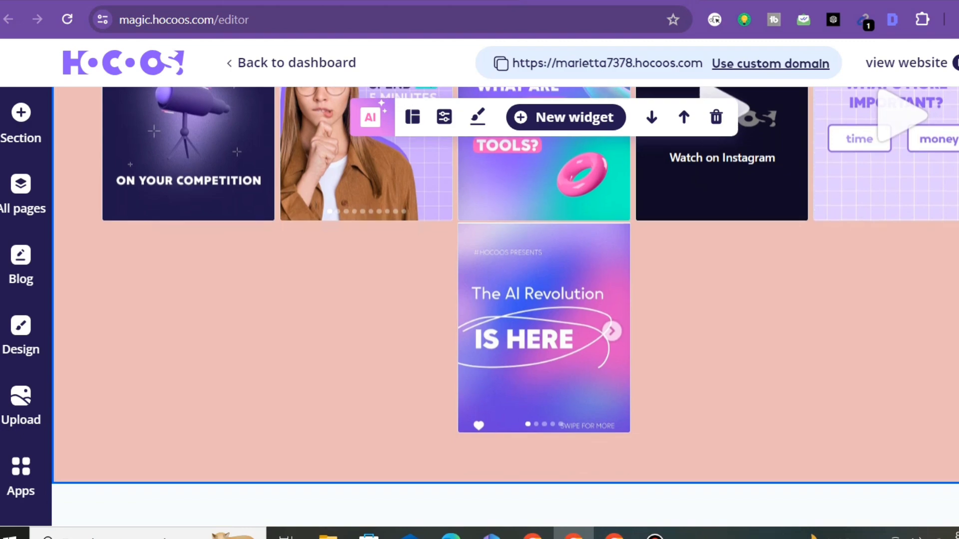
scroll(505, 307, up, 8)
scroll(505, 307, up, 10)
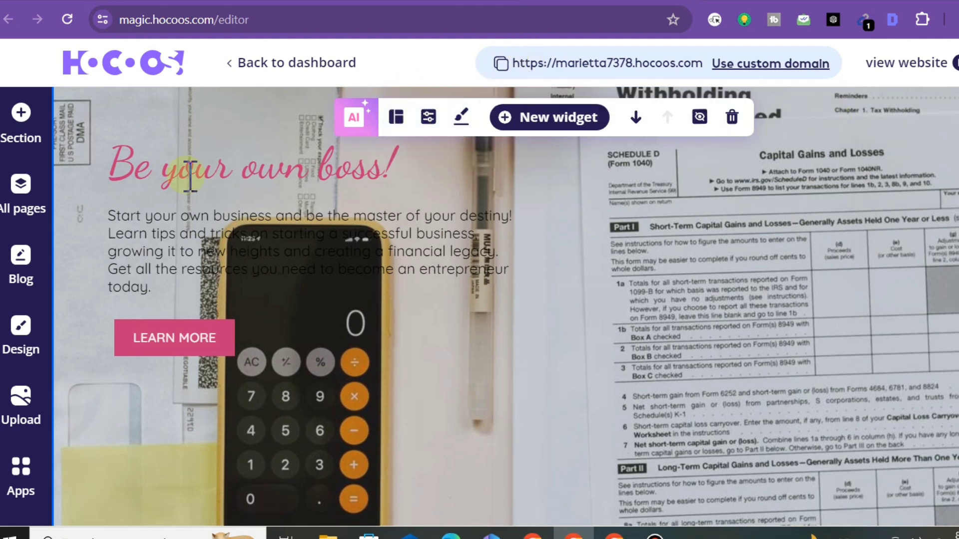
click(228, 234)
click(272, 188)
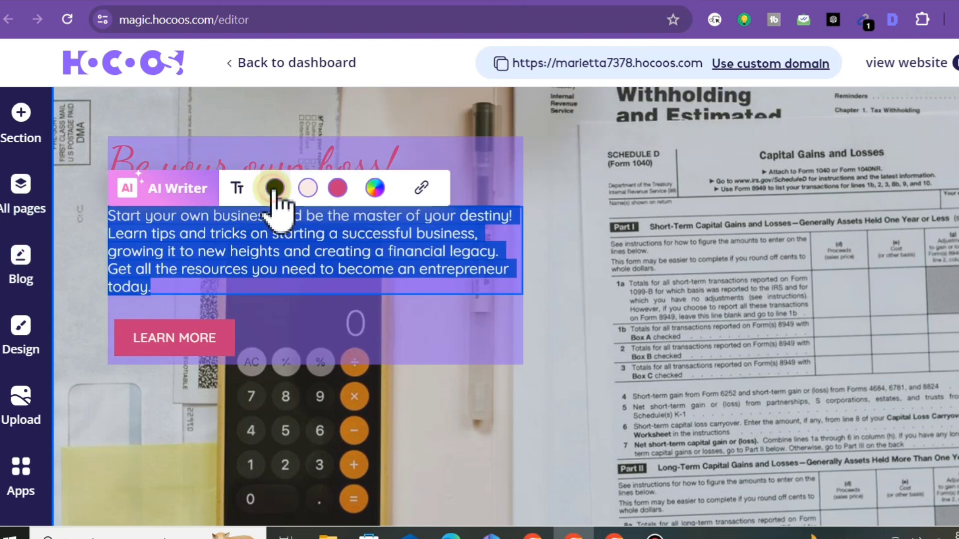
click(338, 189)
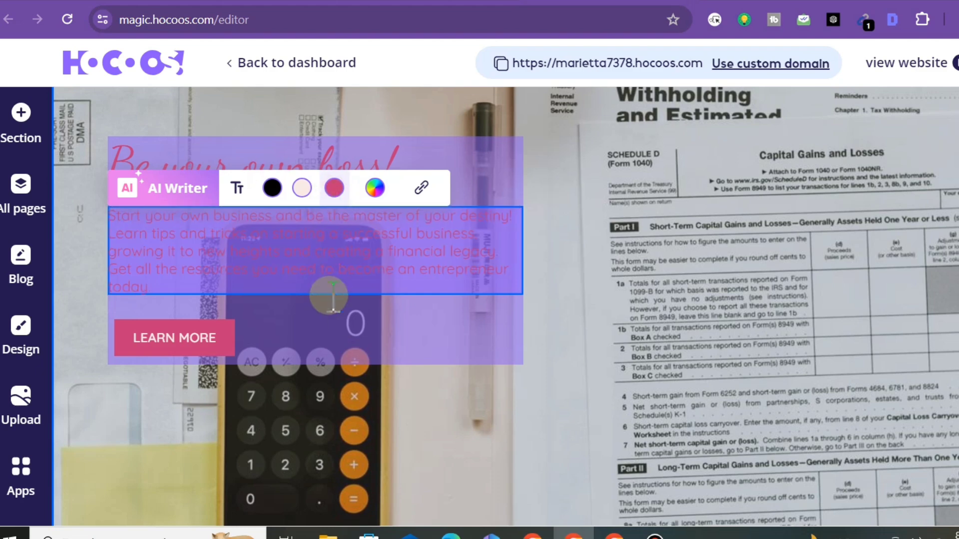
click(157, 348)
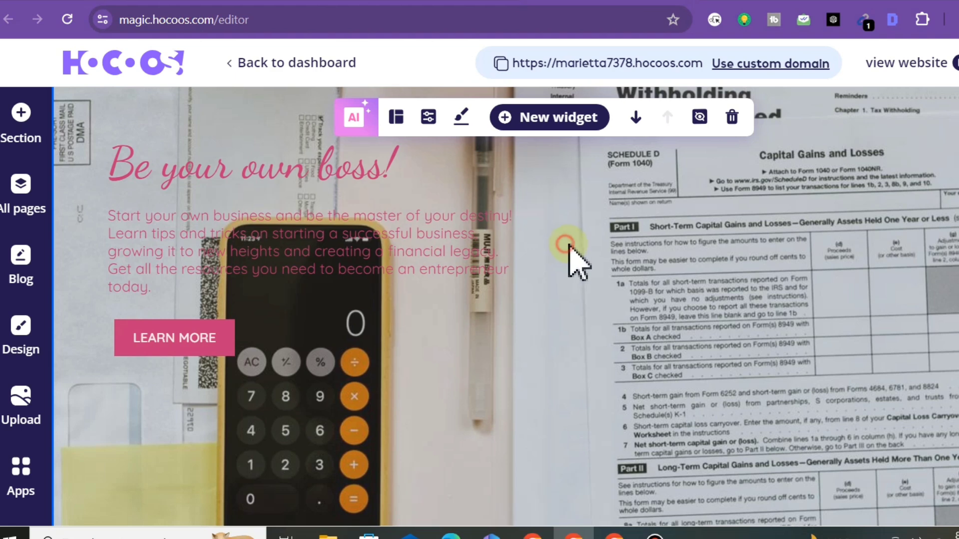
click(520, 235)
Step: Replace the section title "Leverage Networking Opportunities for Business Growth" with "Best gaming"
scroll(520, 235, down, 5)
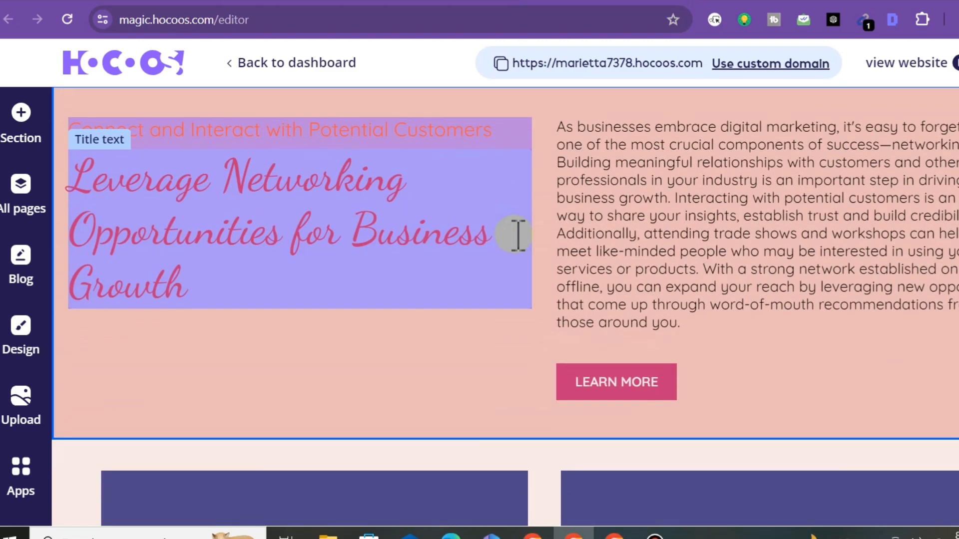
click(248, 229)
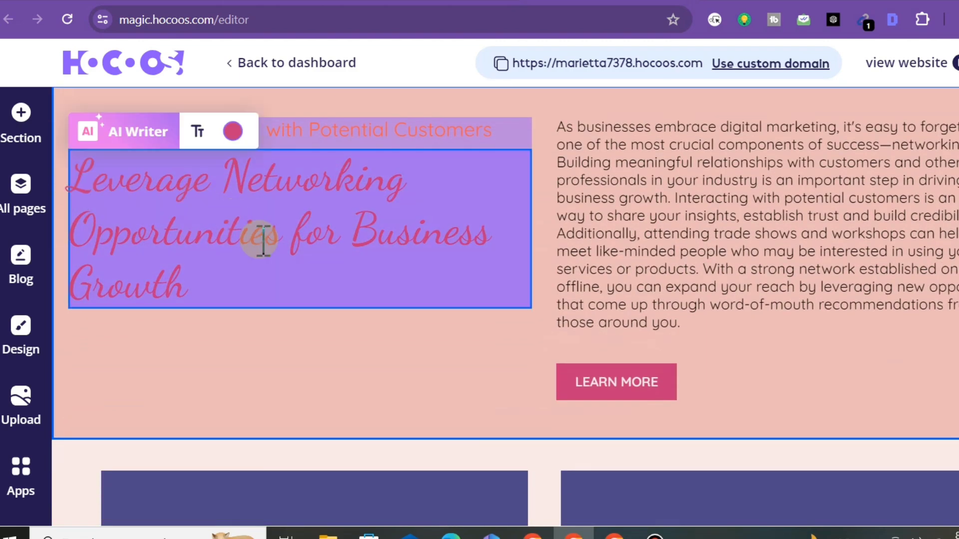
click(201, 277)
key(BackSpace)
key(BackSpace)
key(BackSpace)
key(BackSpace)
key(BackSpace)
key(BackSpace)
key(BackSpace)
key(BackSpace)
key(BackSpace)
key(BackSpace)
key(BackSpace)
key(BackSpace)
key(BackSpace)
key(BackSpace)
key(BackSpace)
key(BackSpace)
key(BackSpace)
key(BackSpace)
key(BackSpace)
key(BackSpace)
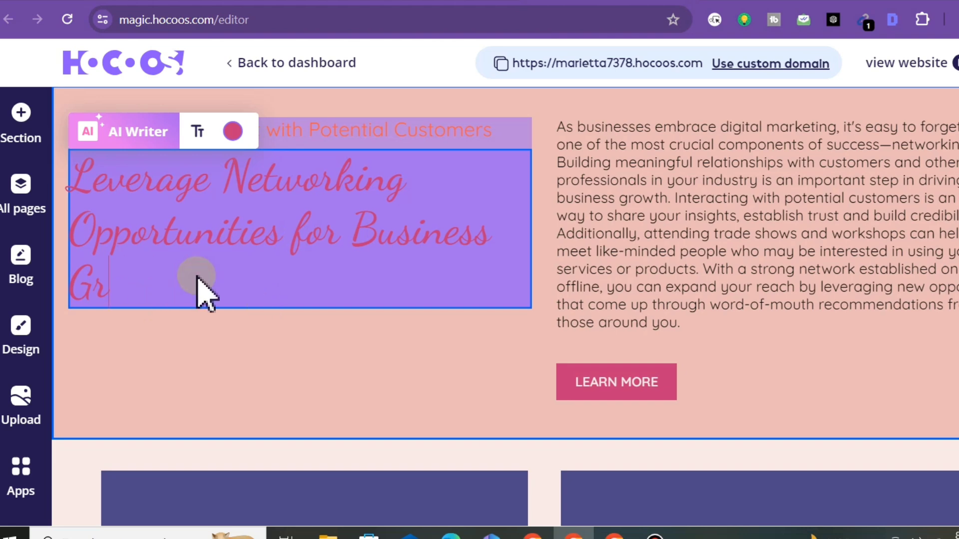
key(BackSpace)
key(BackSpace)
key(BackSpace)
key(BackSpace)
key(BackSpace)
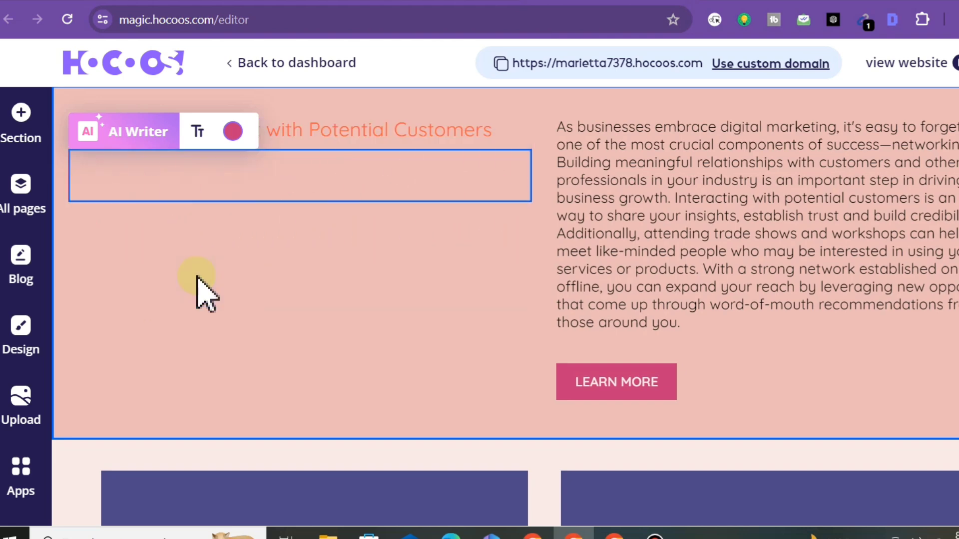
text(Best gaming)
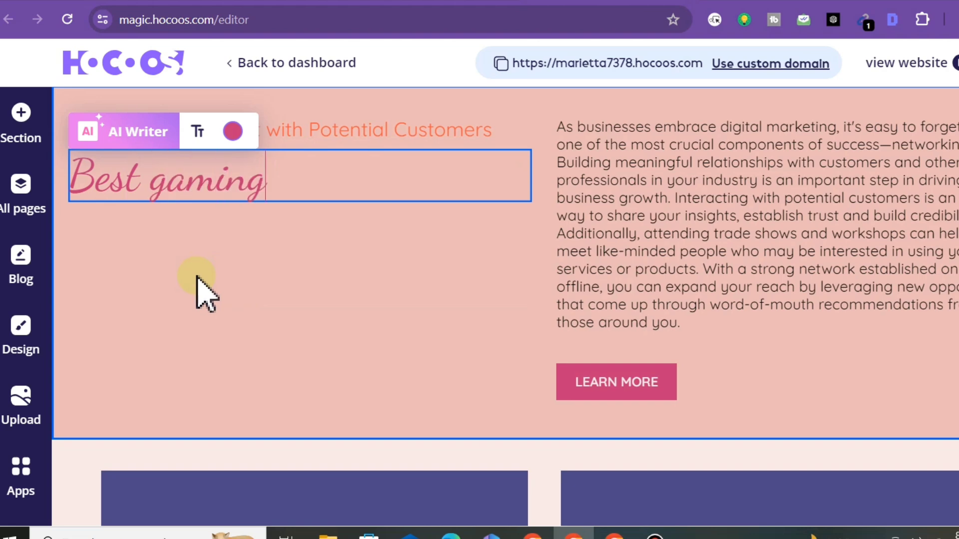
click(196, 278)
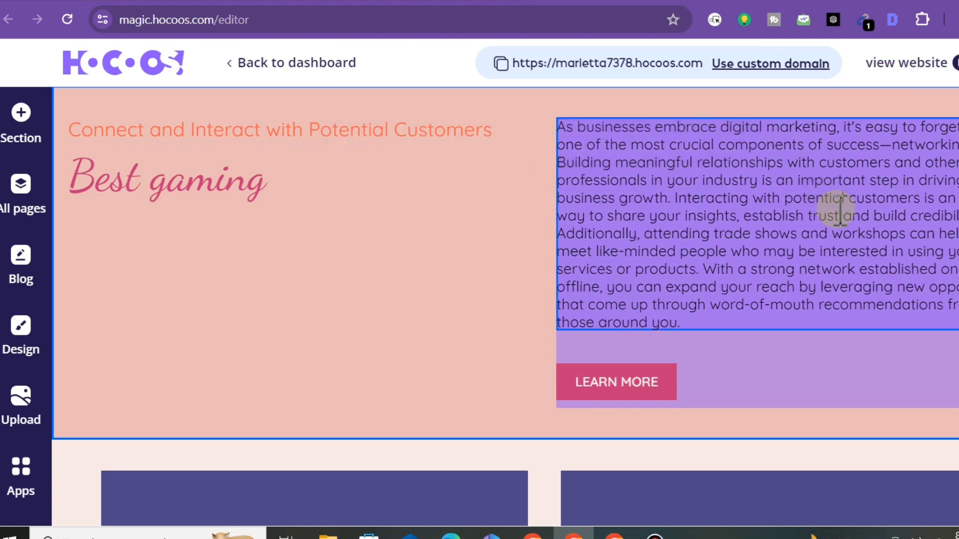
Step: Change the "LEARN MORE" button label in the "Best gaming" section to "CLICK HERE"
click(824, 199)
drag(593, 383, 659, 392)
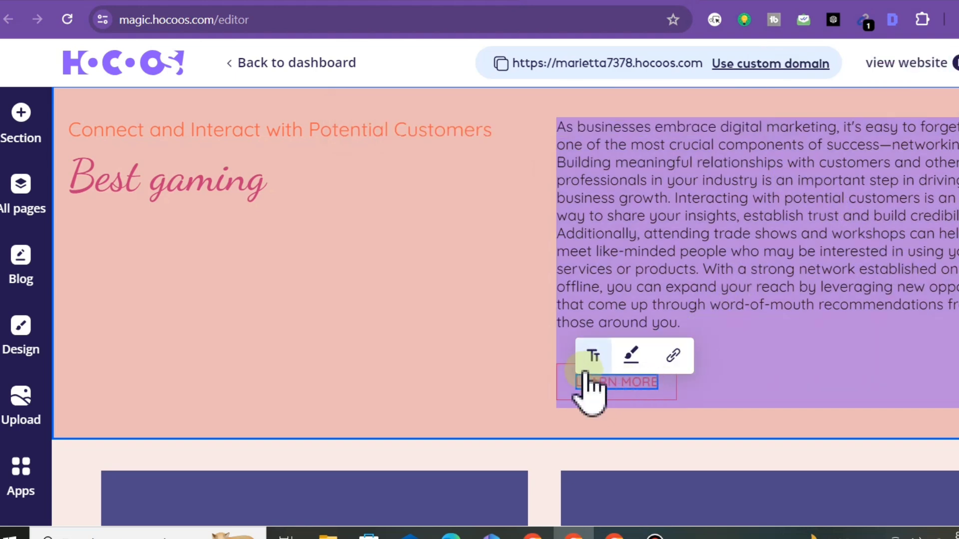
click(602, 358)
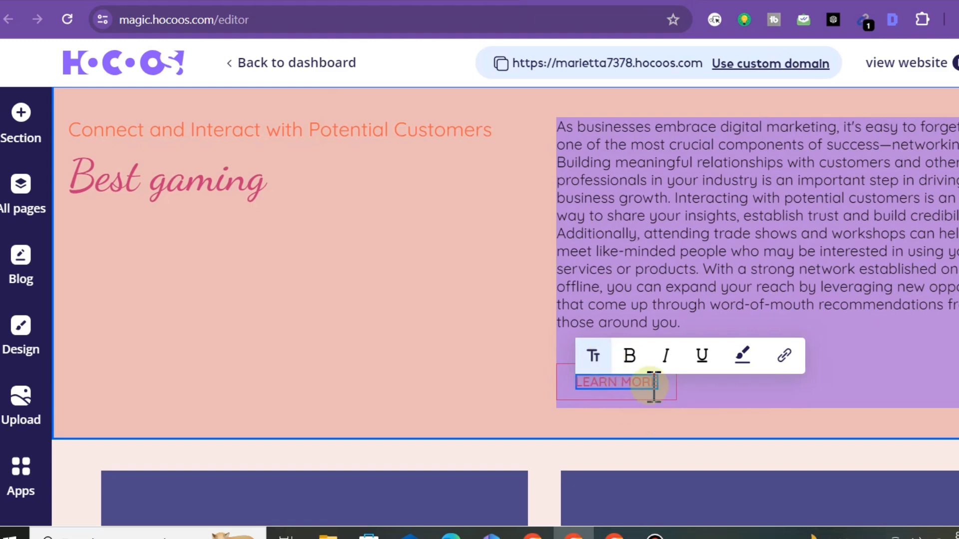
drag(651, 385, 570, 394)
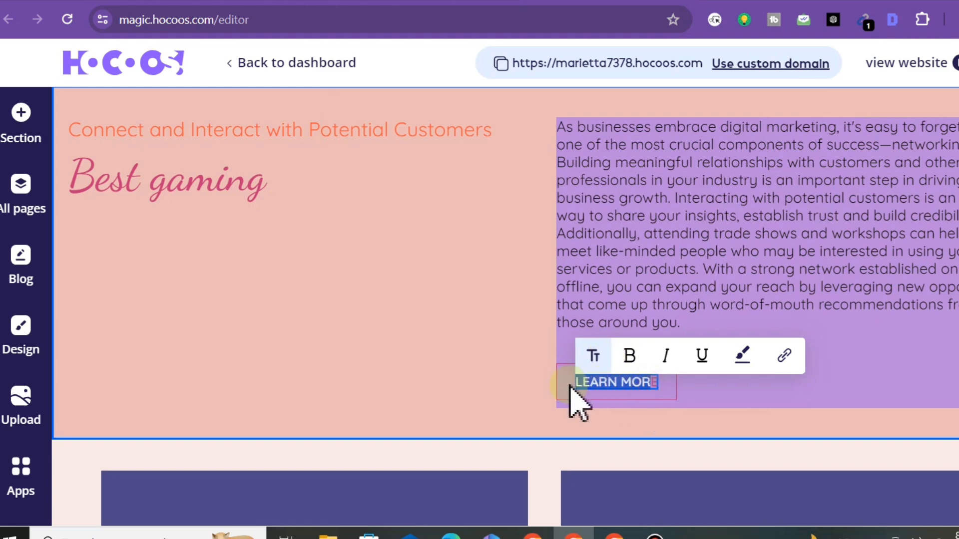
key(BackSpace)
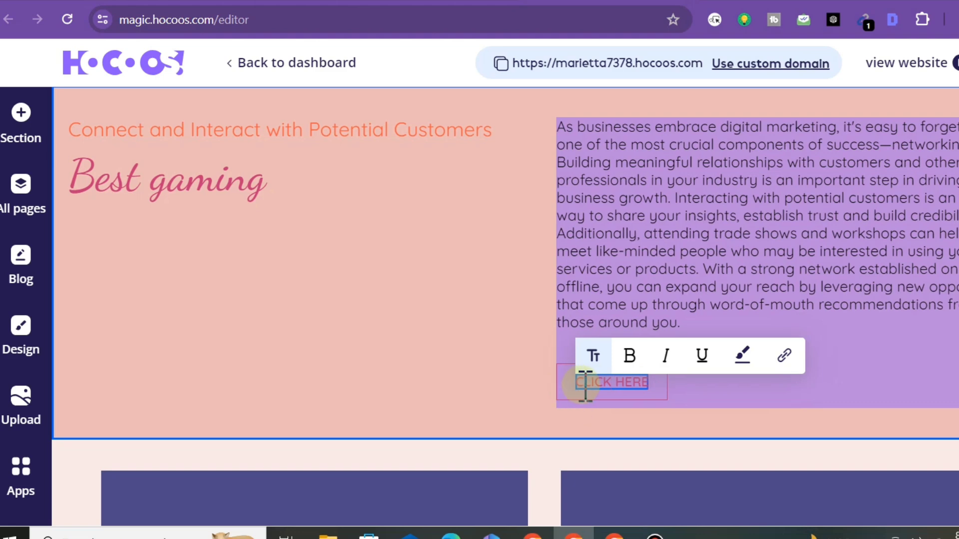
Step: Link the "CLICK HERE" button to an external link, using the copied Hocoos site address, and save it
drag(581, 384, 669, 403)
click(579, 384)
drag(579, 384, 685, 398)
click(794, 357)
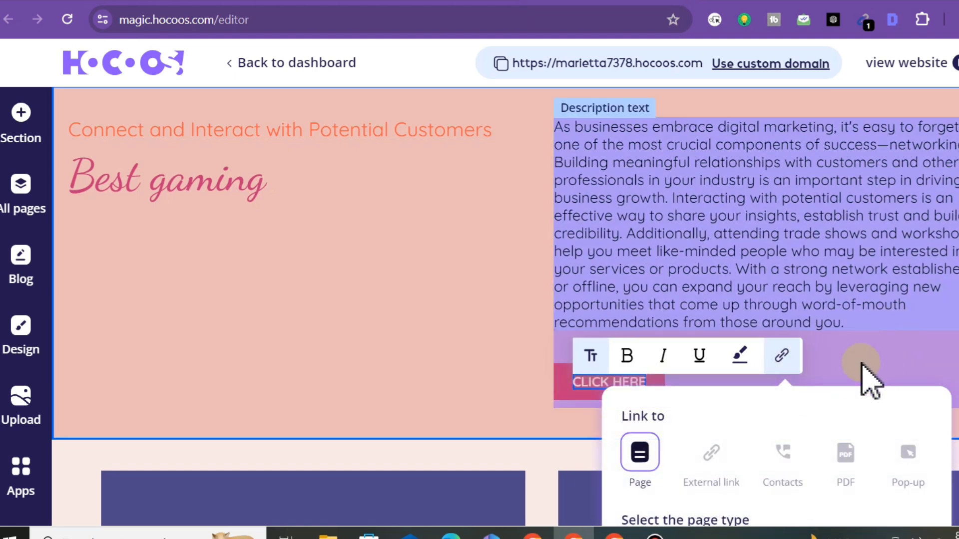
click(706, 462)
click(690, 425)
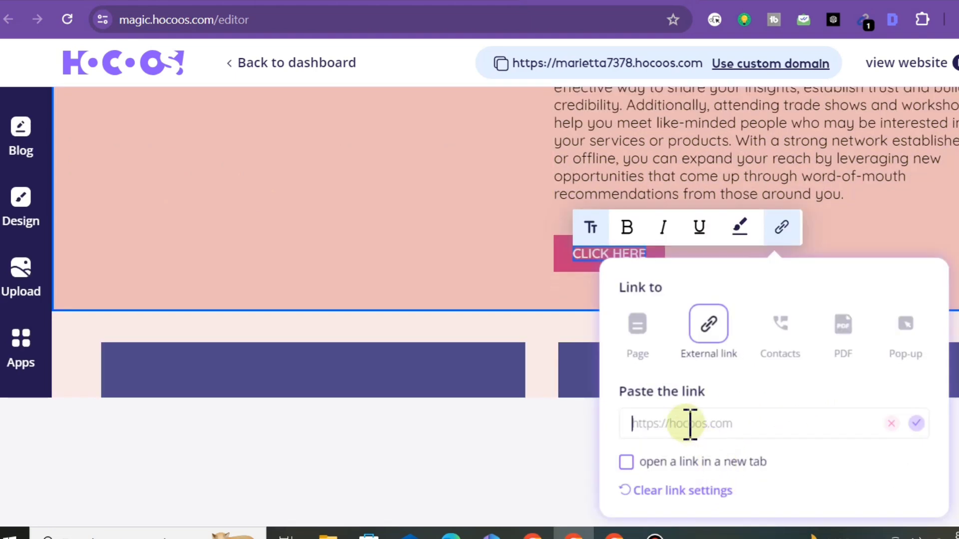
right_click(691, 425)
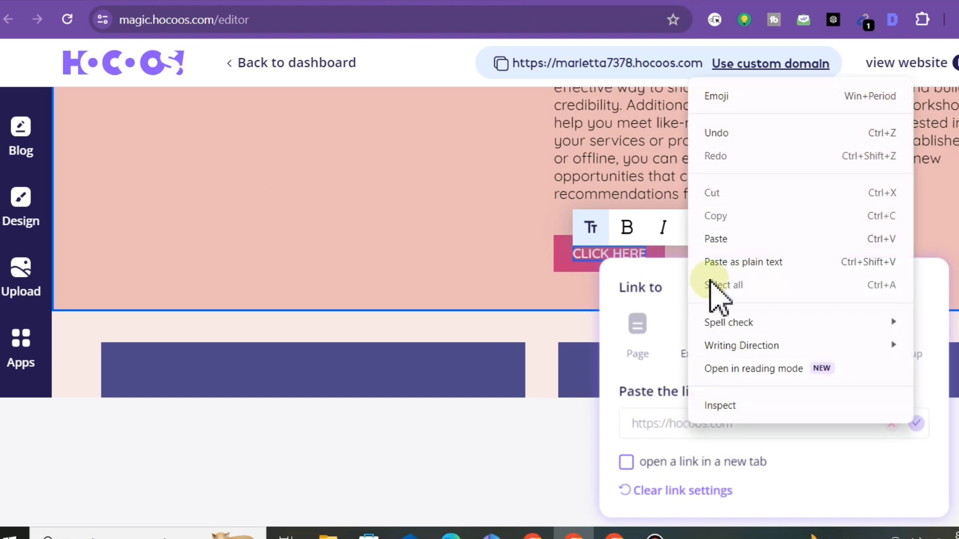
click(710, 238)
click(916, 423)
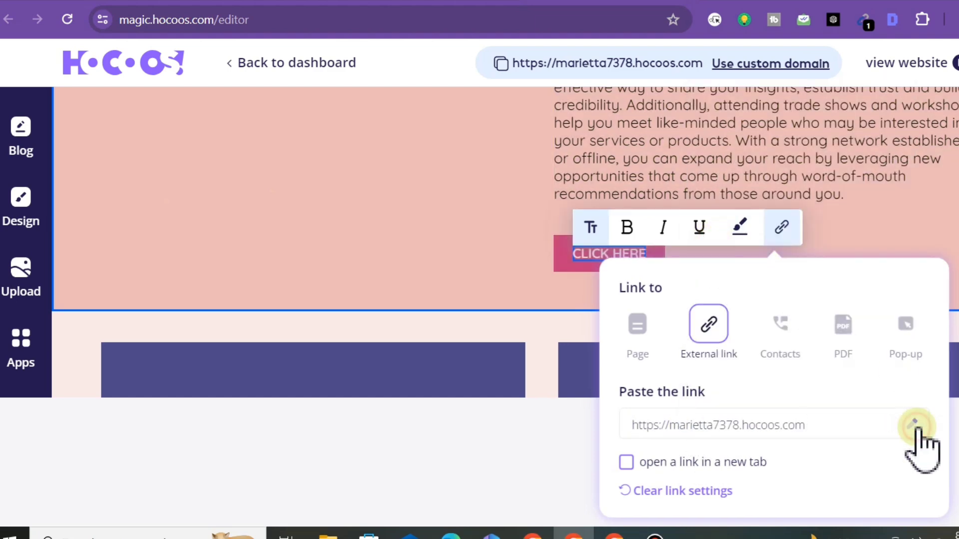
click(455, 298)
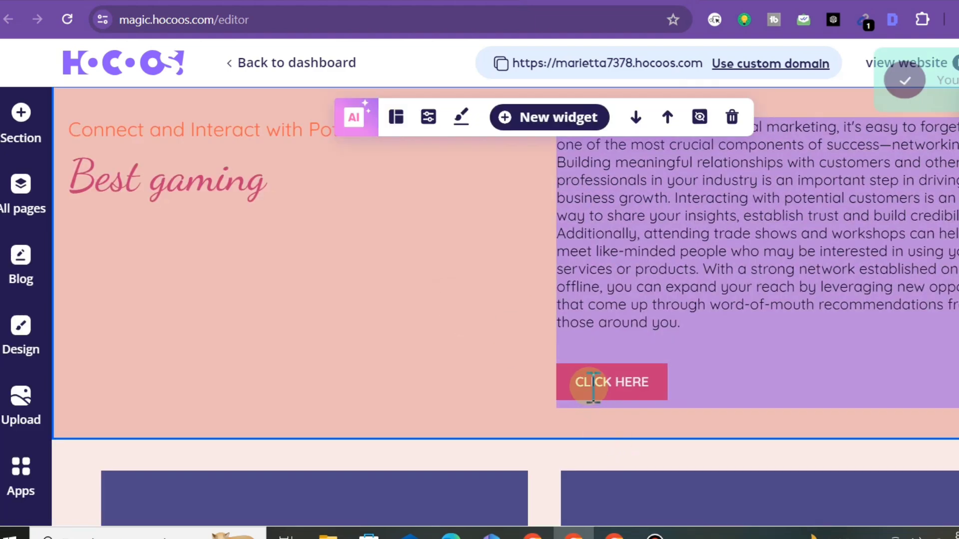
click(606, 383)
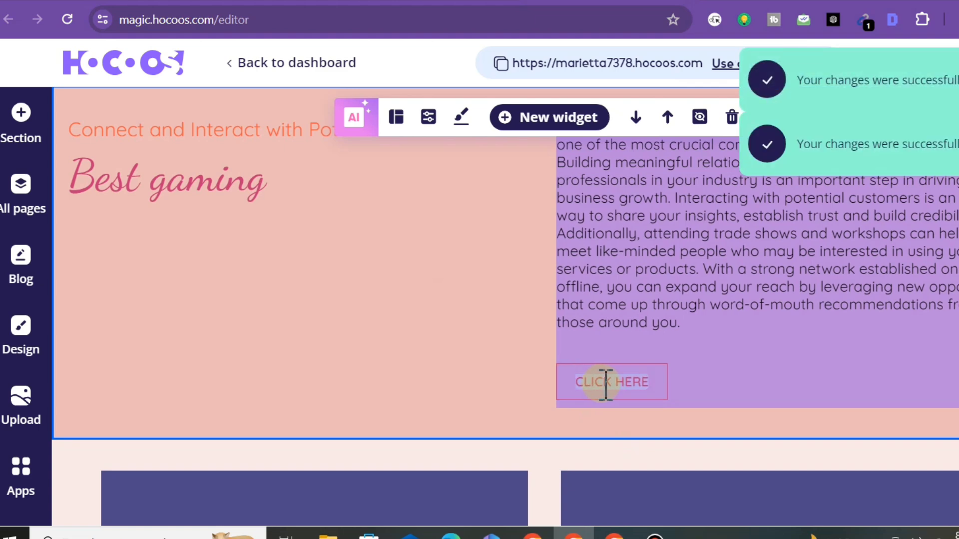
click(487, 325)
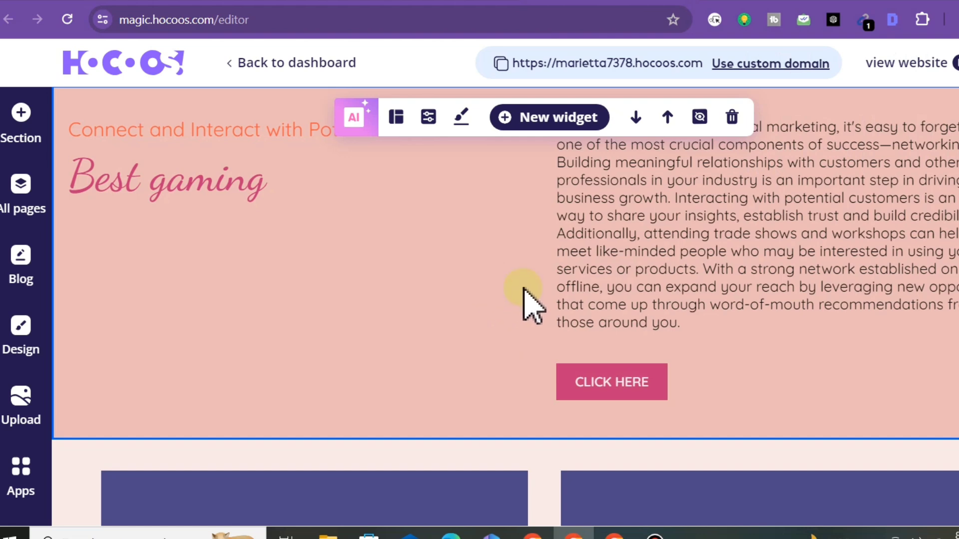
Step: Review the "Best gaming" section's widget properties, including its title and subtitle fields, and its layout and design options
click(427, 120)
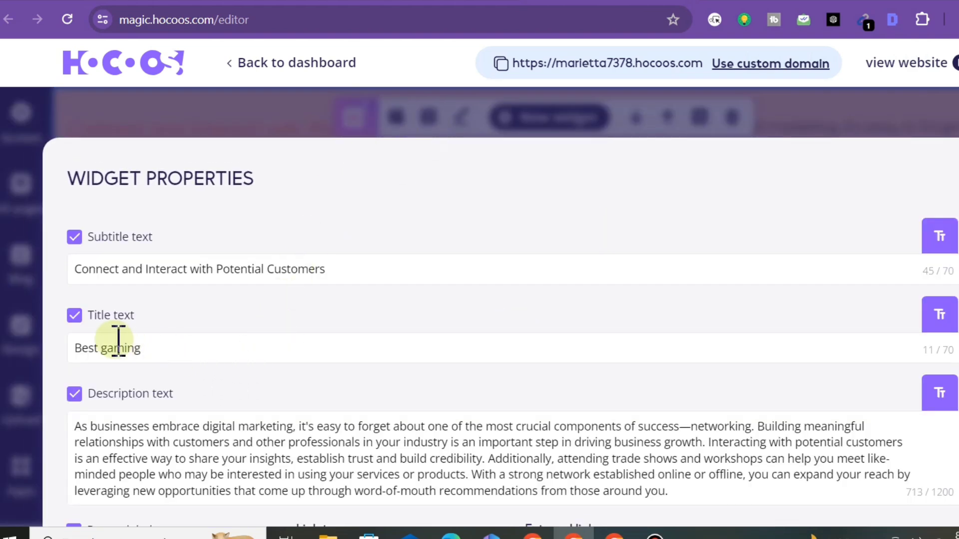
click(184, 355)
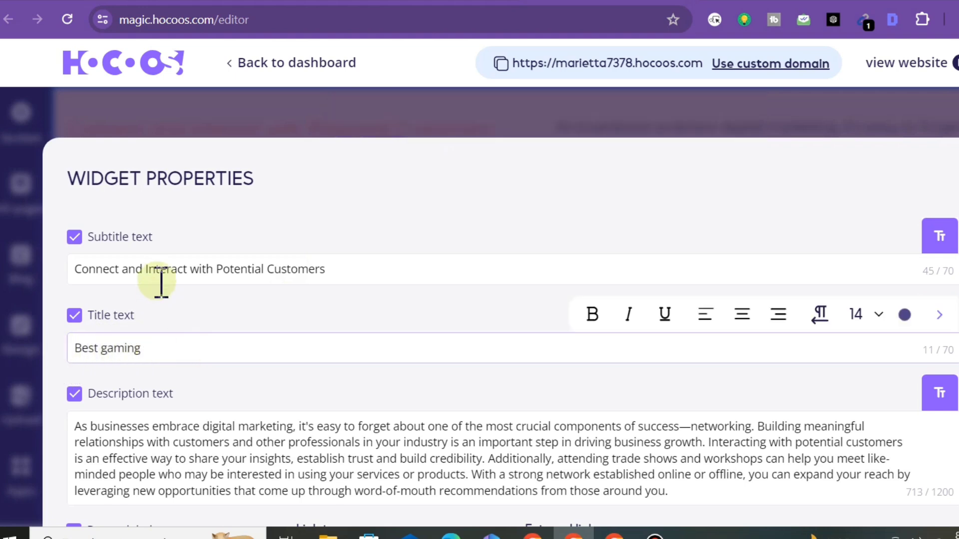
click(257, 270)
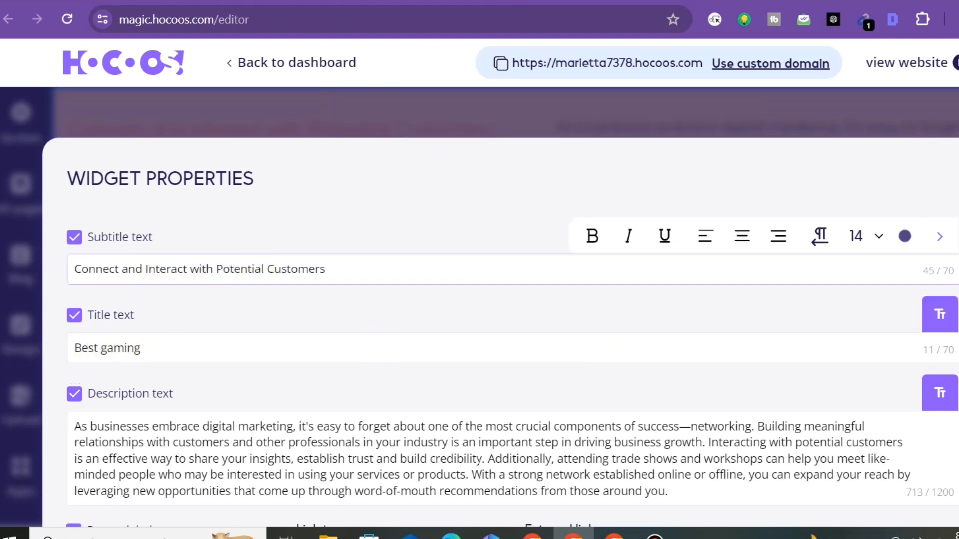
click(957, 179)
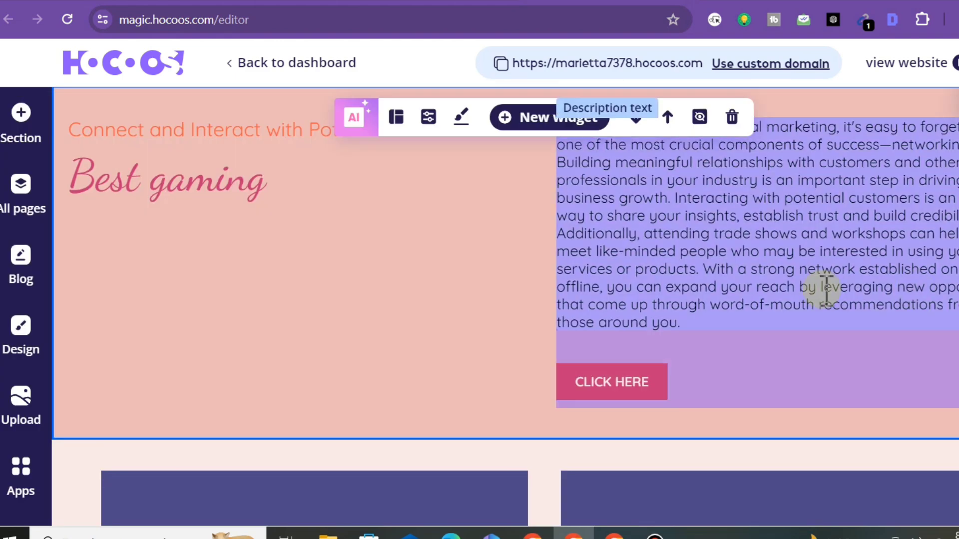
click(402, 115)
click(928, 197)
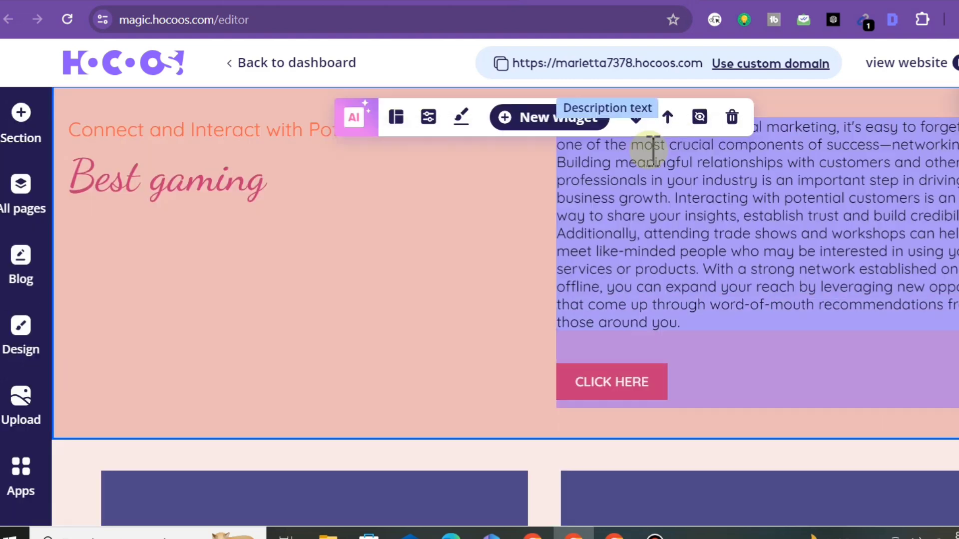
click(434, 147)
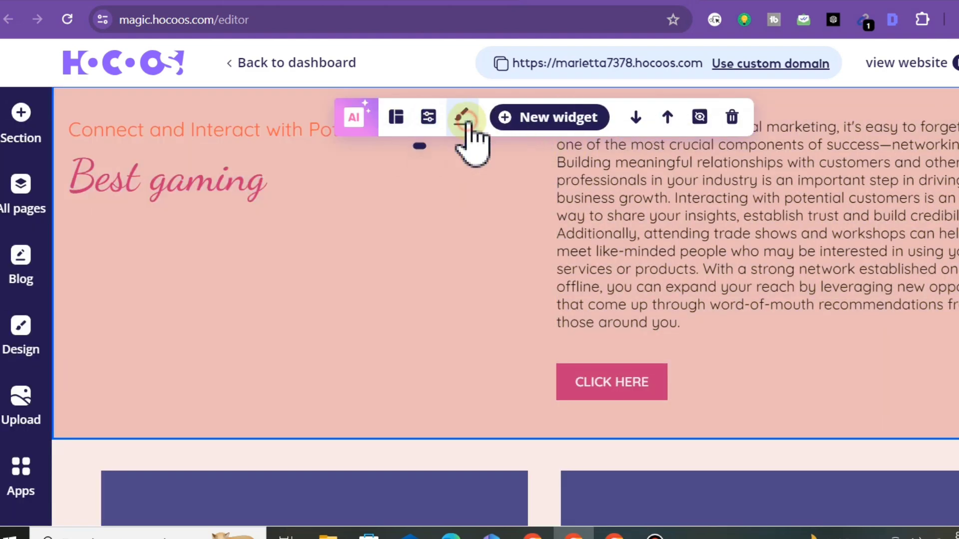
click(458, 119)
Step: Make the whole description text of the "Best gaming" section bold in its widget properties
click(430, 120)
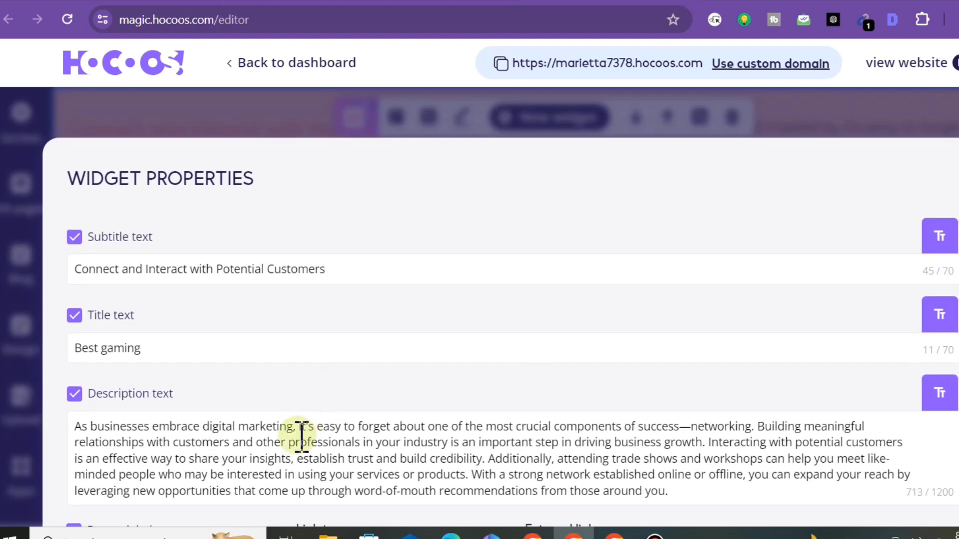
click(80, 430)
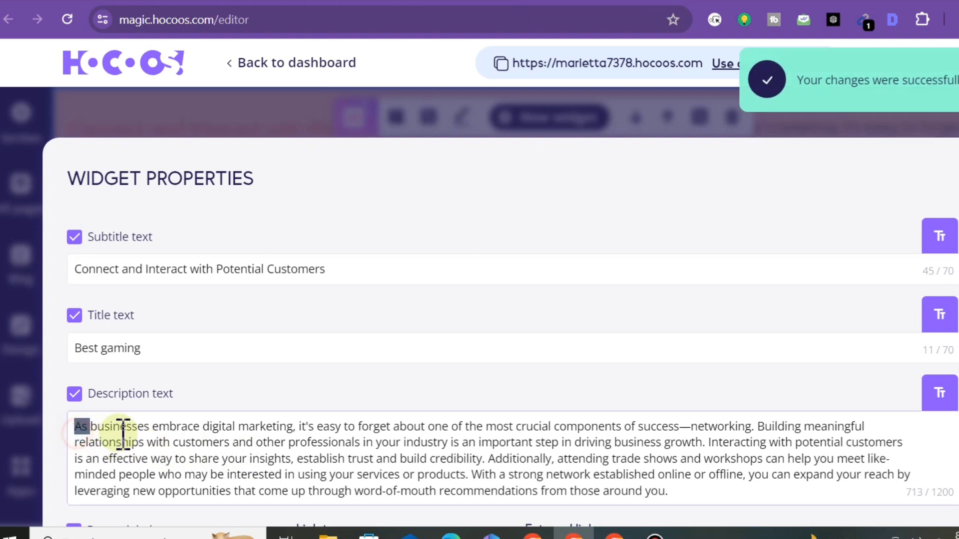
drag(717, 498, 80, 423)
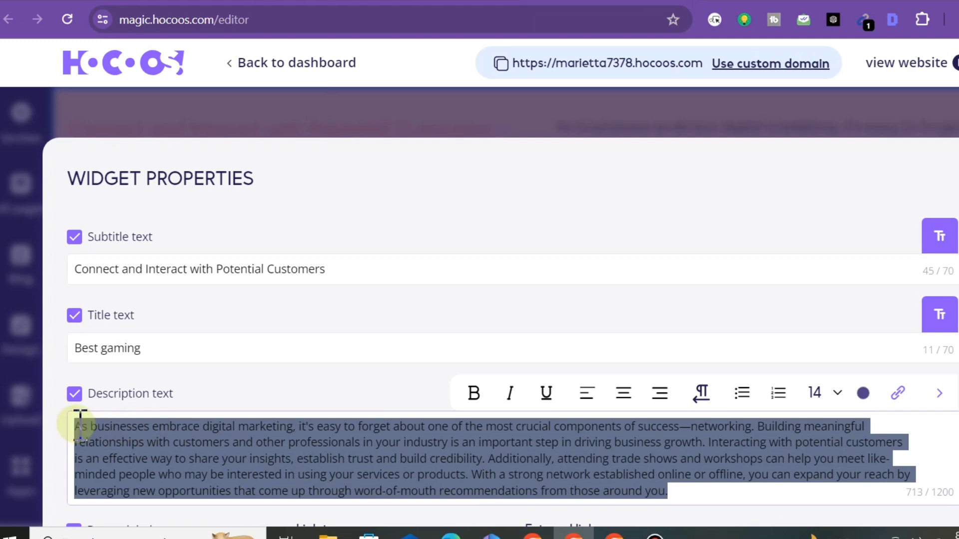
click(478, 400)
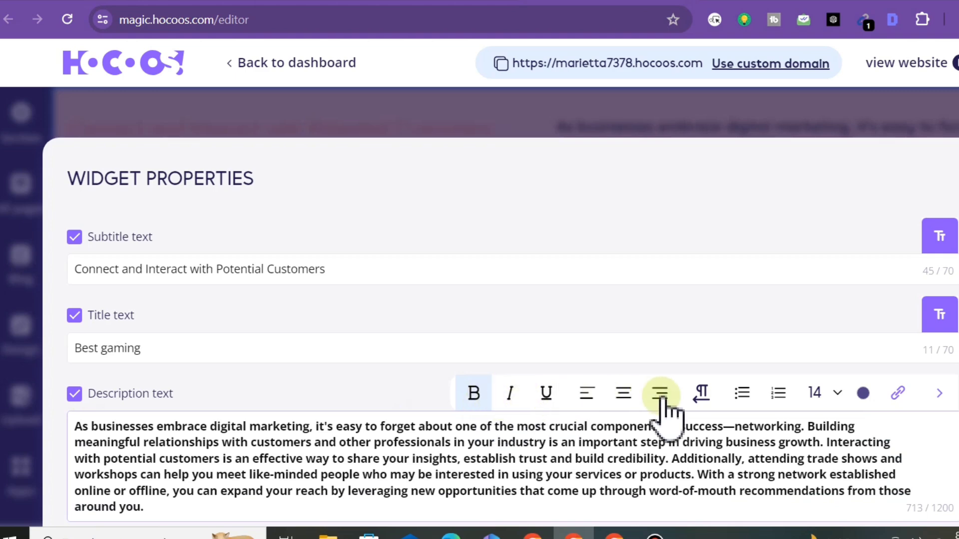
click(958, 151)
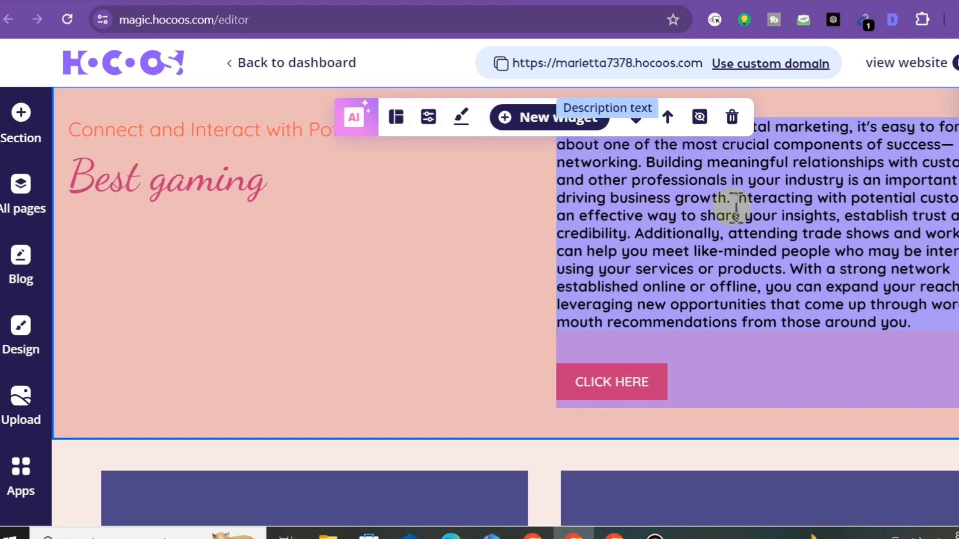
Step: Examine the remaining page sections, from the blog posts and videos to the subscribe form and its email field
scroll(467, 296, down, 5)
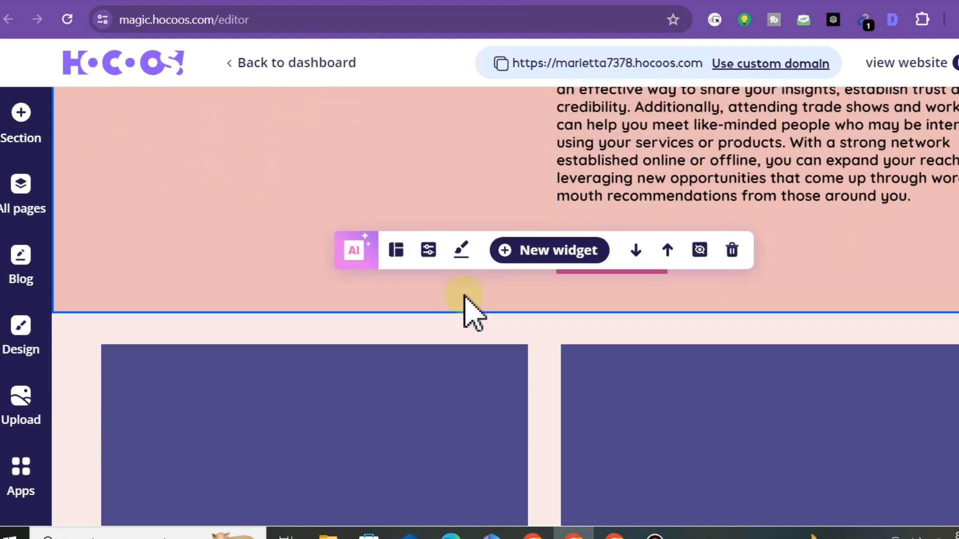
scroll(467, 295, down, 7)
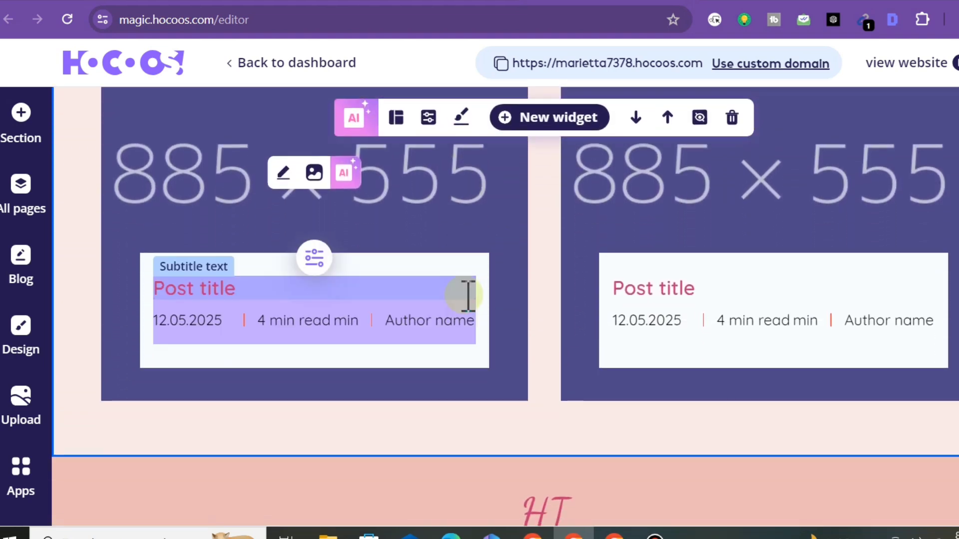
scroll(467, 296, down, 5)
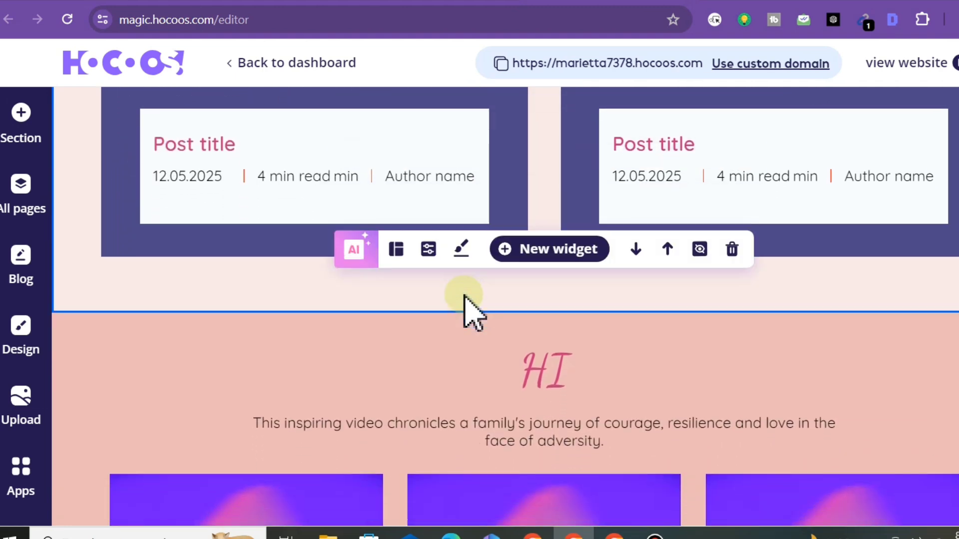
scroll(467, 297, down, 7)
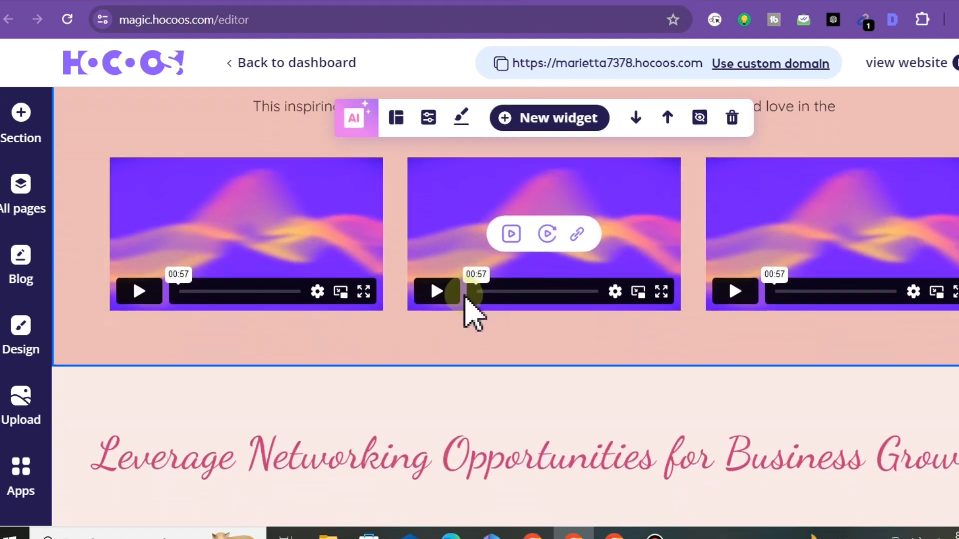
scroll(464, 295, down, 9)
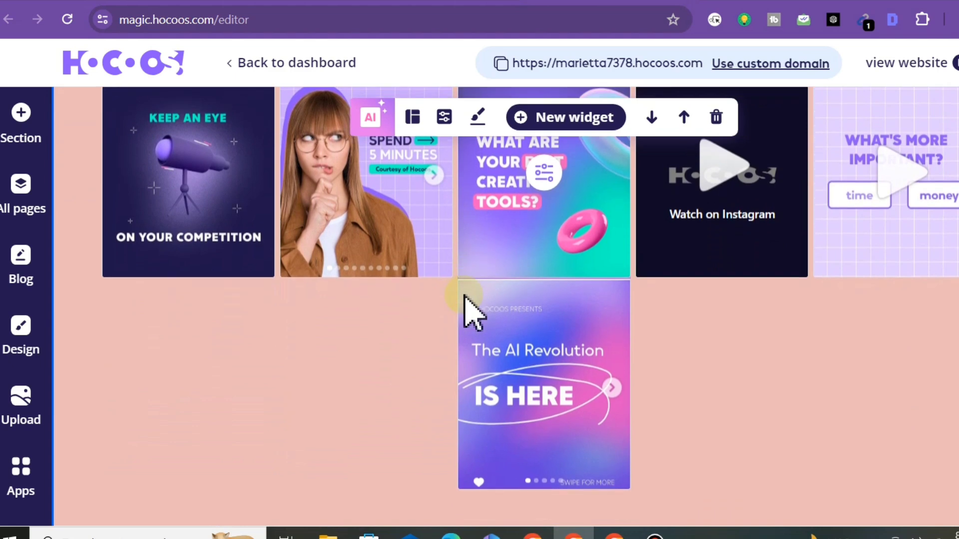
scroll(465, 296, down, 10)
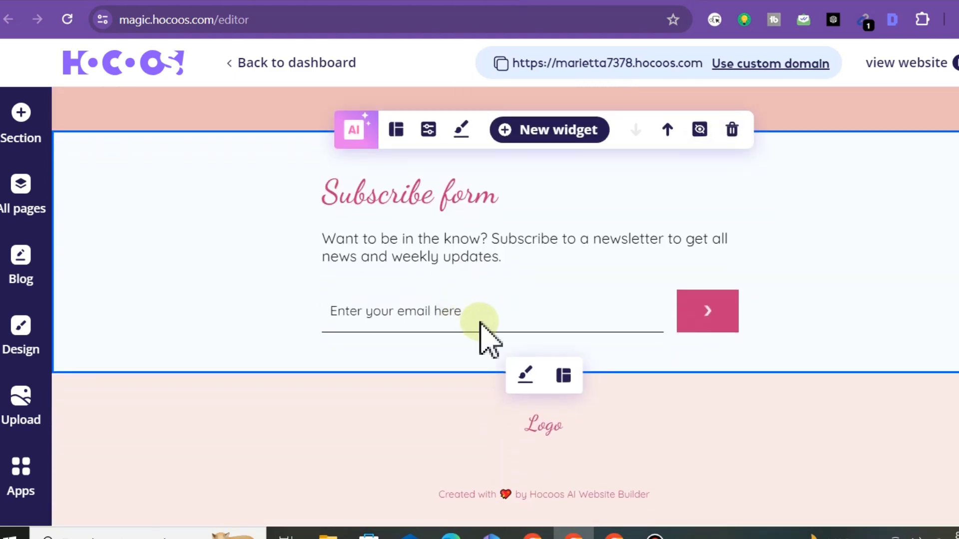
drag(340, 315, 490, 329)
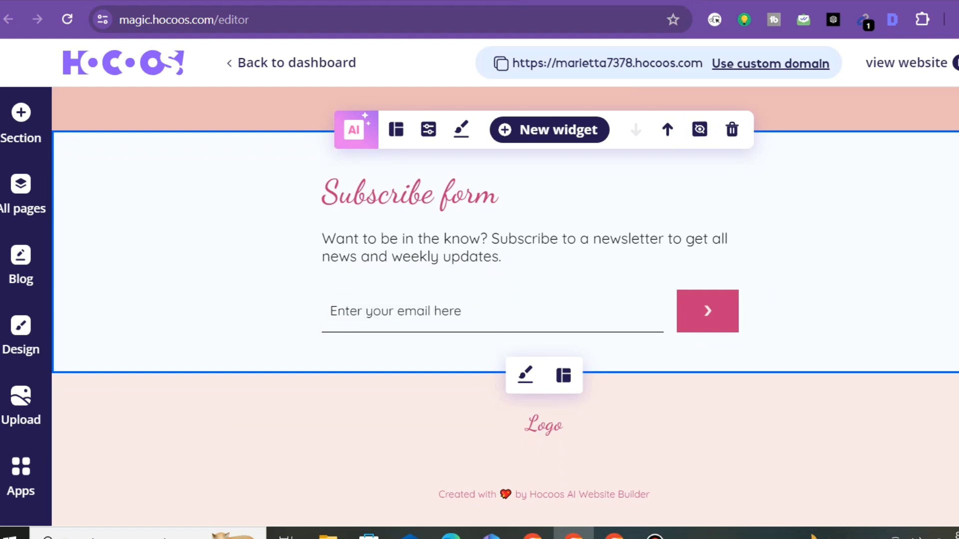
Step: Examine the file explorer's options for uploading images from a computer or phone and its free images library
scroll(77, 397, up, 10)
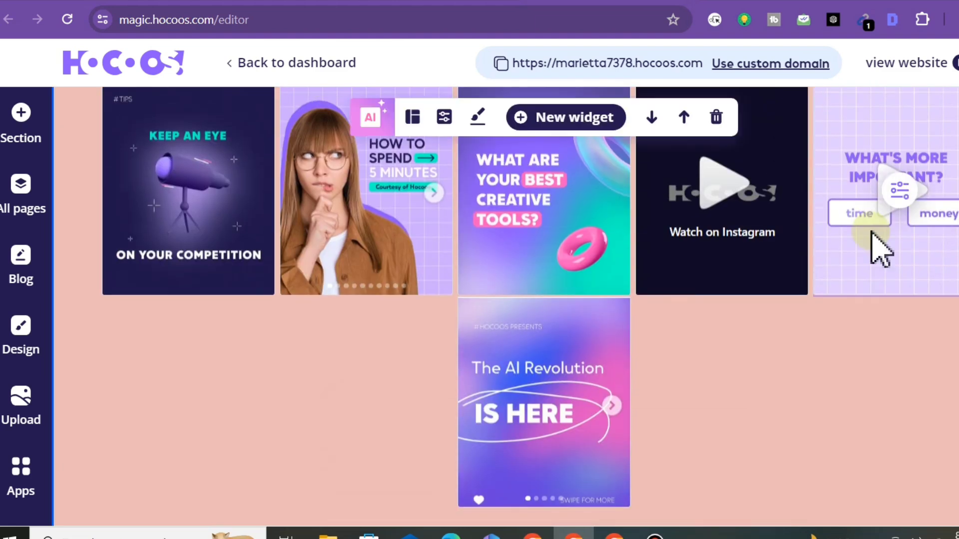
click(12, 418)
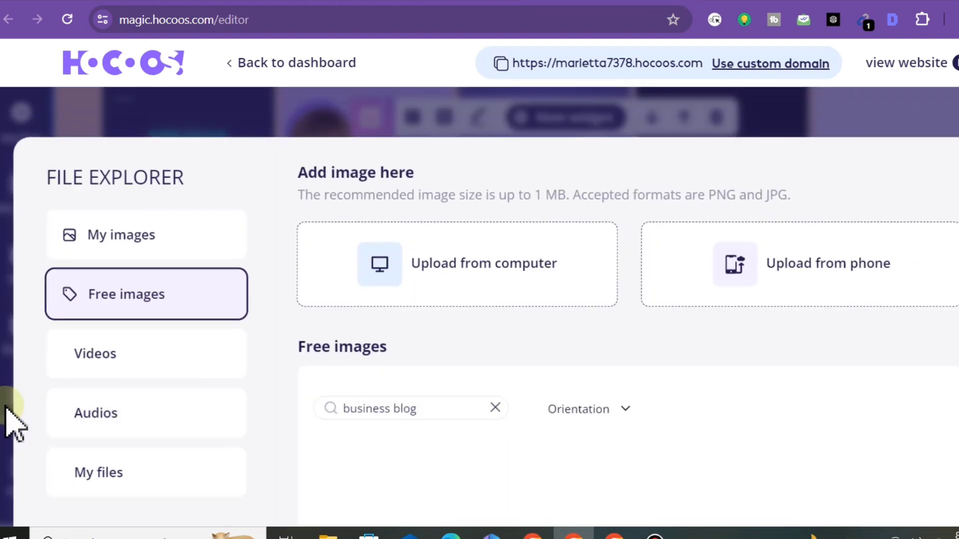
click(465, 273)
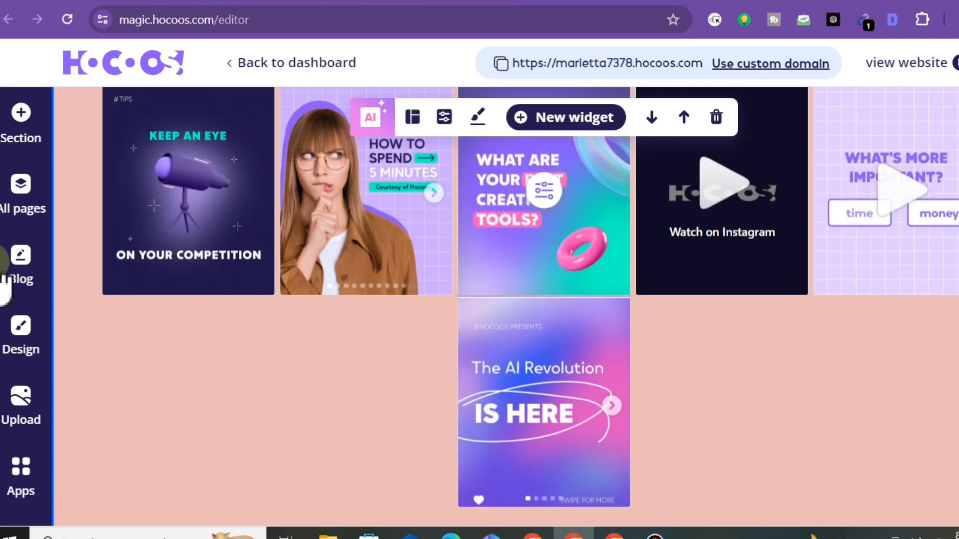
click(22, 402)
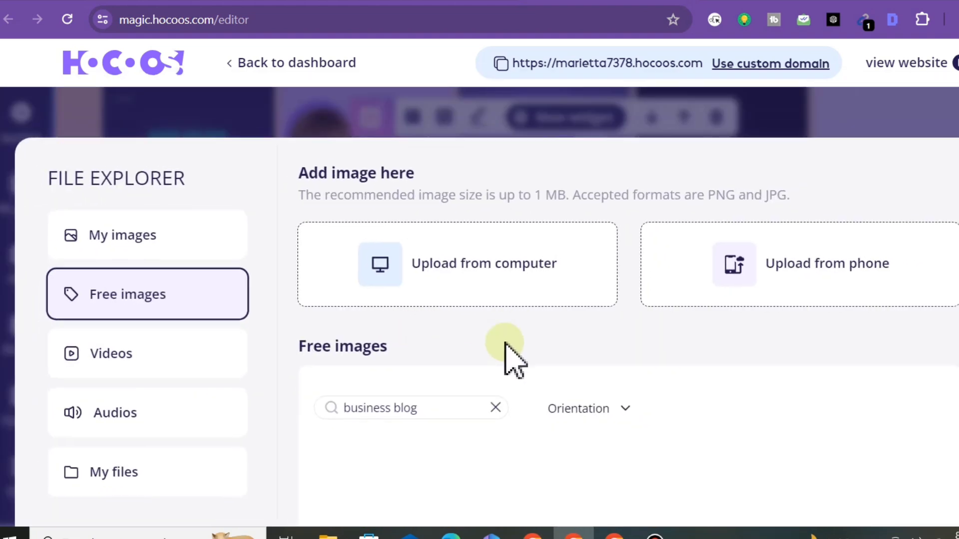
click(525, 370)
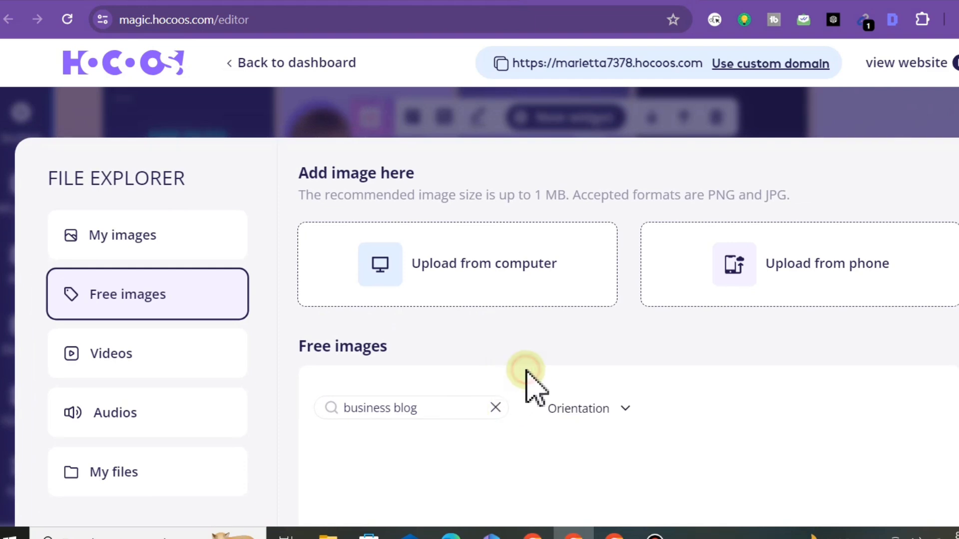
scroll(526, 371, down, 5)
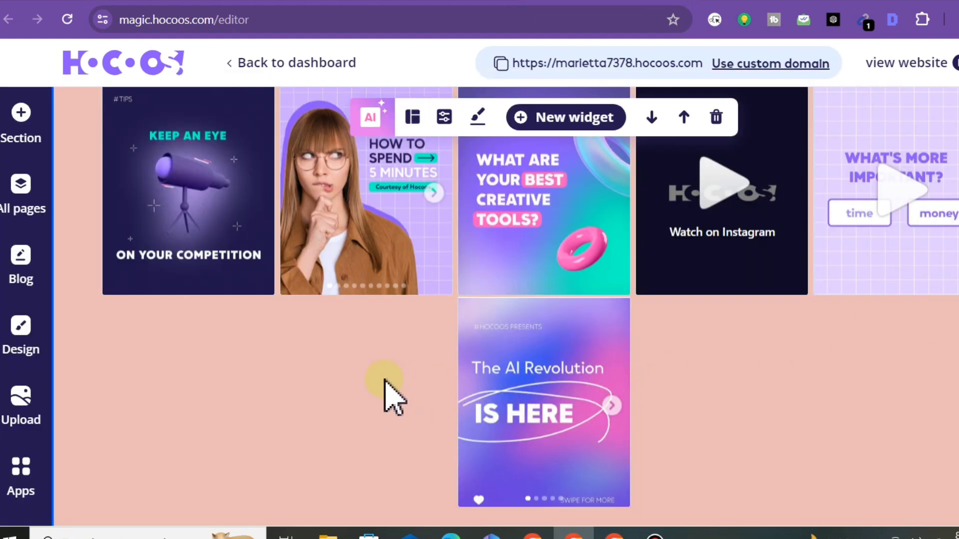
Step: Check the Instagram post link setting of the "How to spend 5 minutes" post in the Instagram section
mouse_move(418, 242)
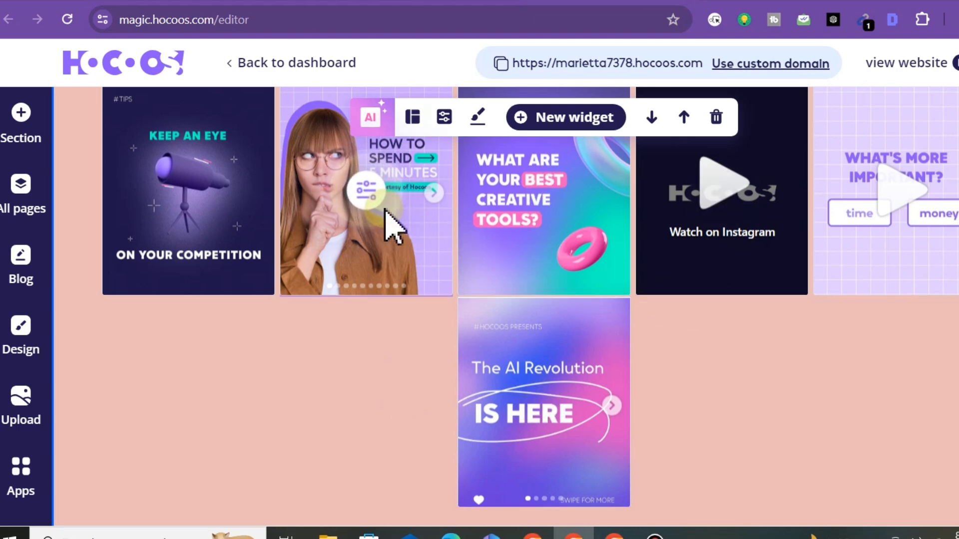
click(372, 192)
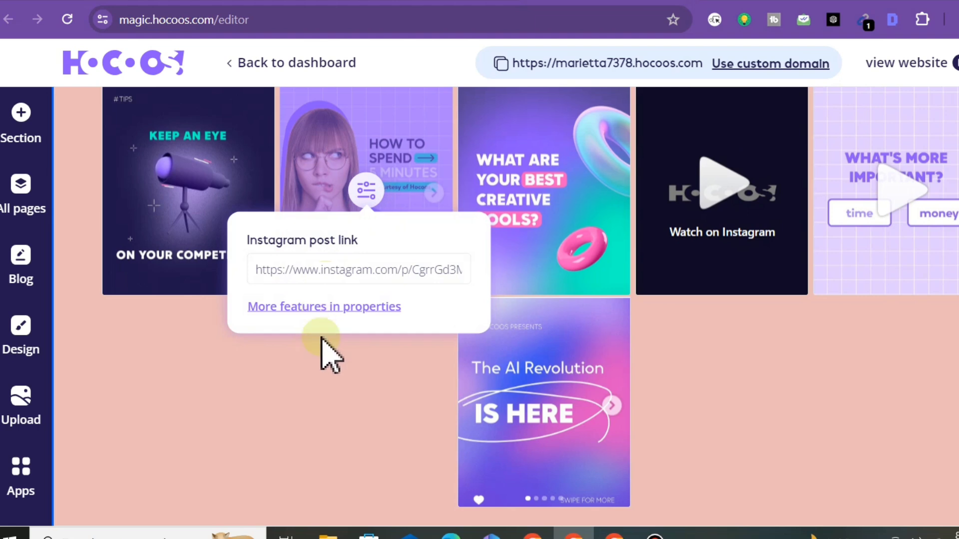
click(330, 363)
Step: Review the "HI" video section, from its row of videos to its title and description text
scroll(331, 370, up, 5)
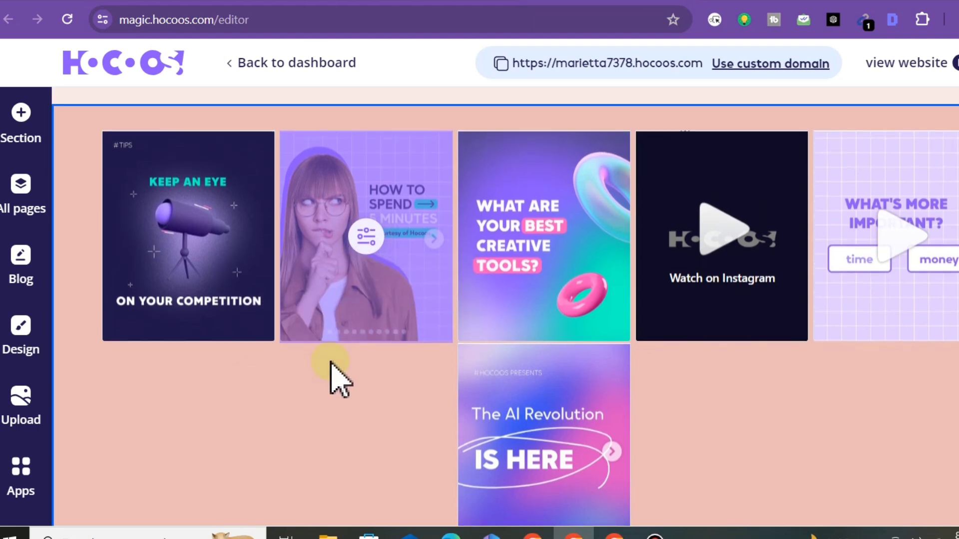
scroll(331, 363, up, 4)
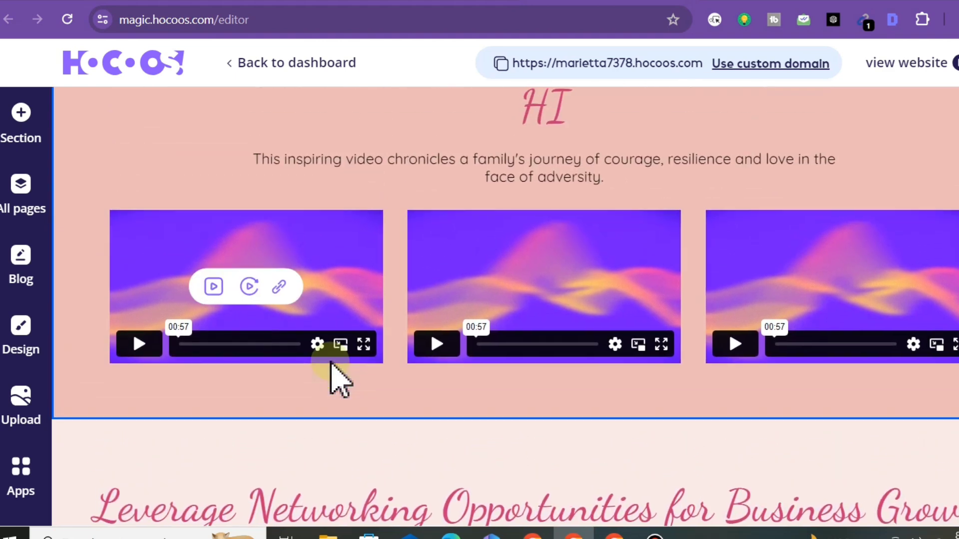
scroll(331, 364, up, 1)
scroll(331, 363, up, 3)
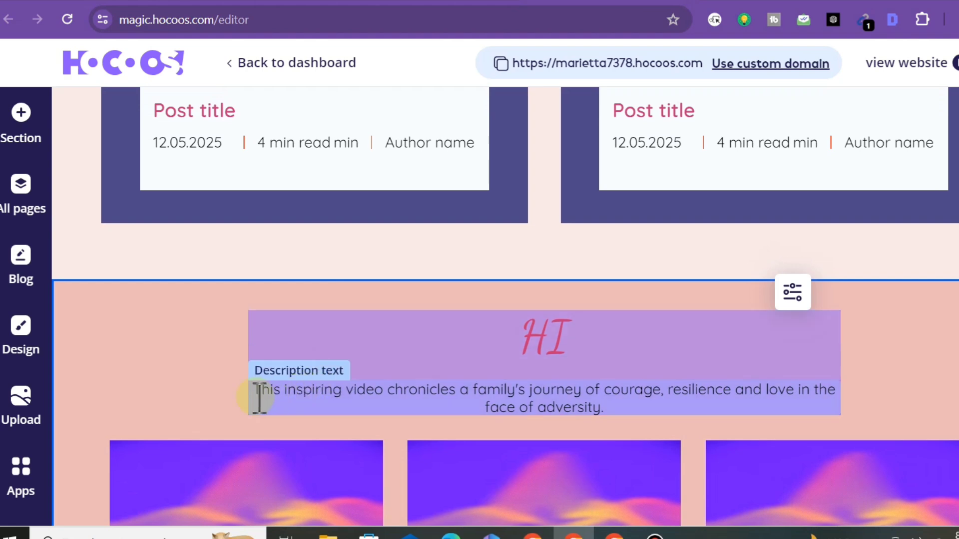
click(304, 398)
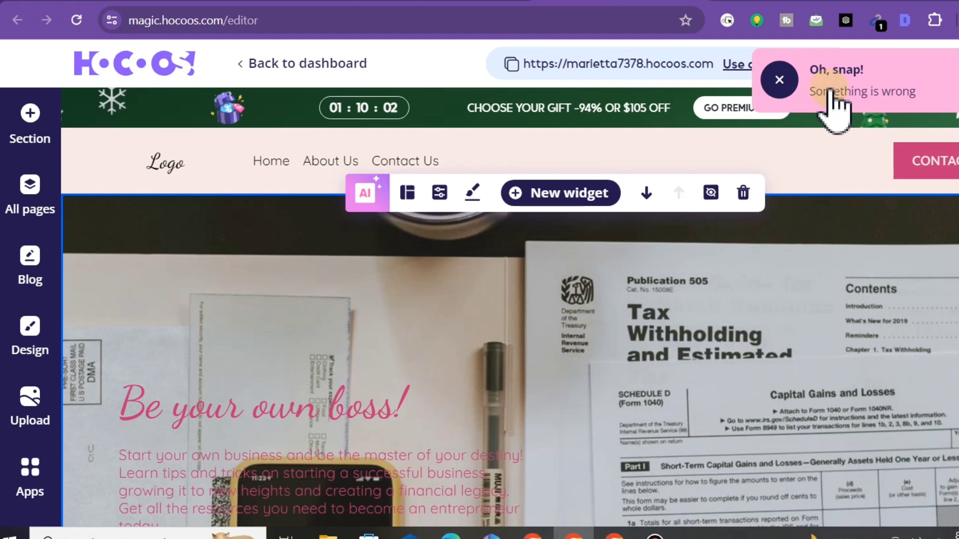
Step: Open the site's page manager to check its pages, dismiss the error notices, and close it again
click(780, 81)
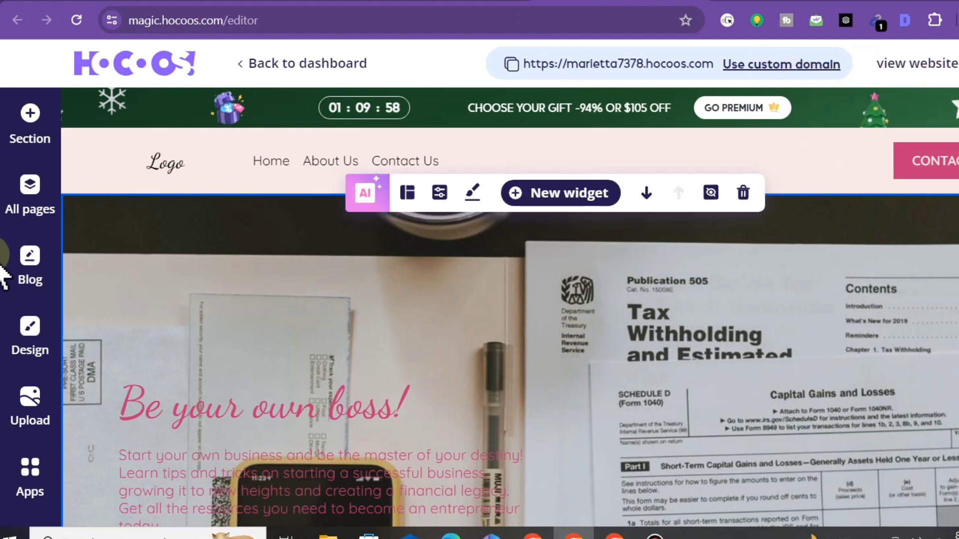
click(42, 188)
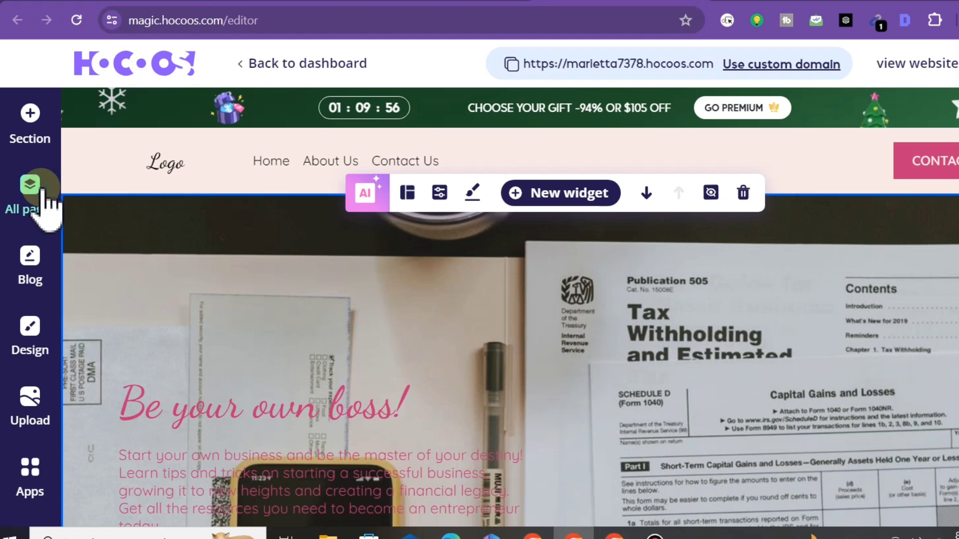
click(31, 385)
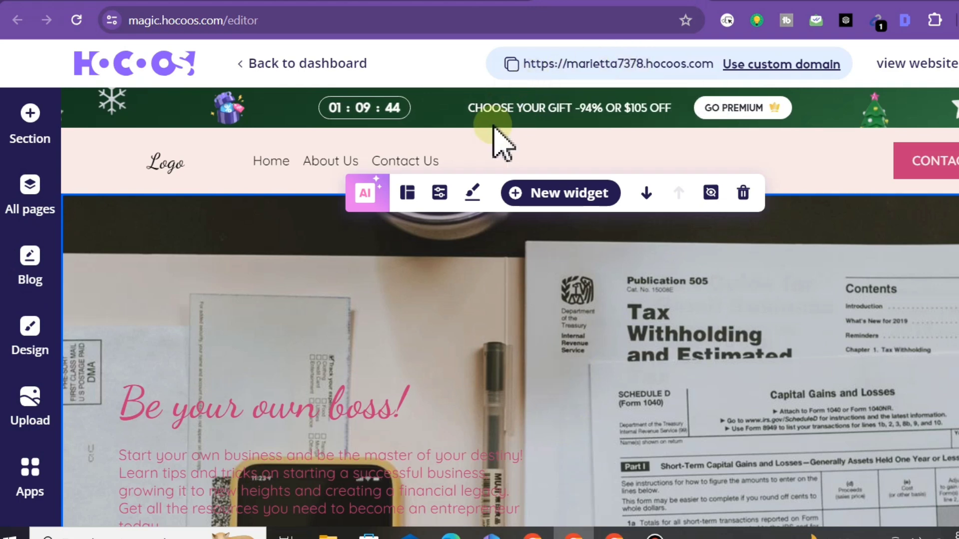
click(518, 143)
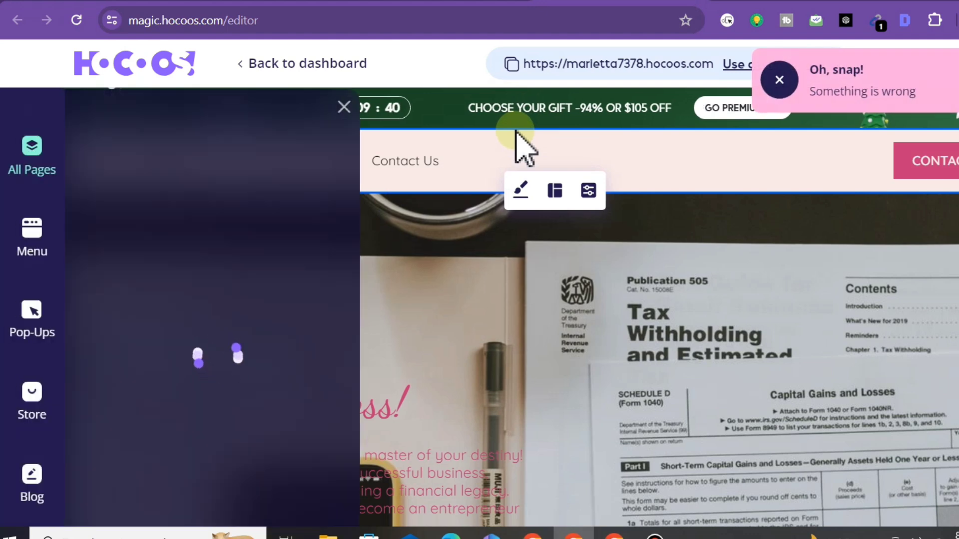
click(772, 80)
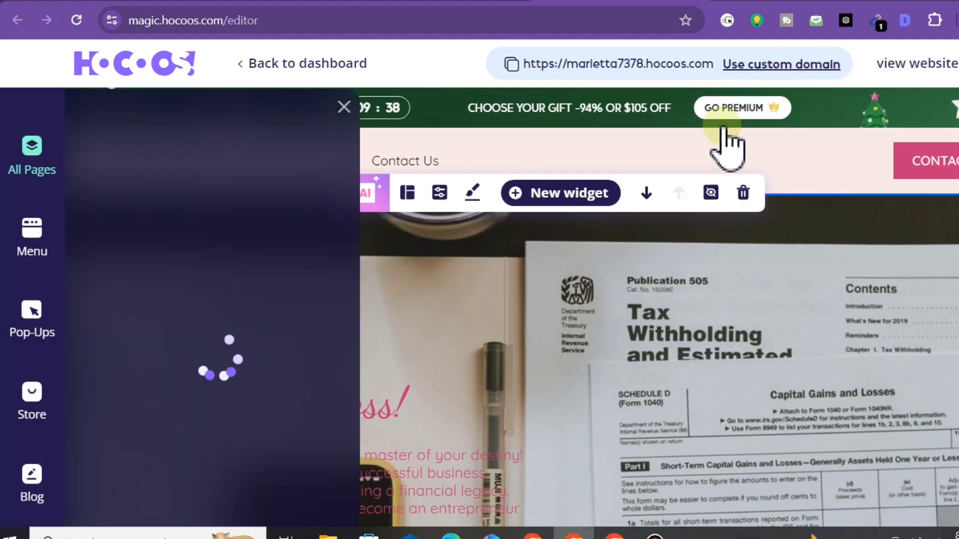
click(344, 107)
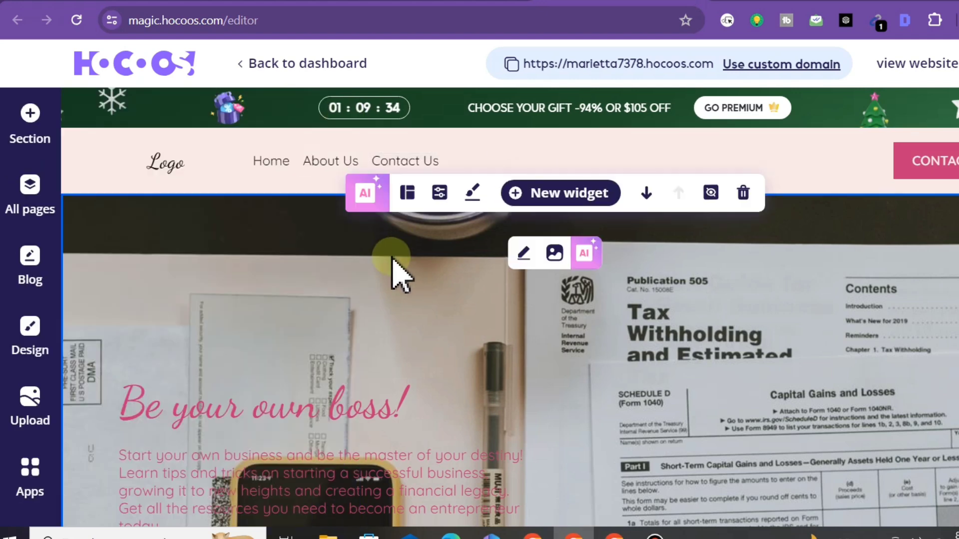